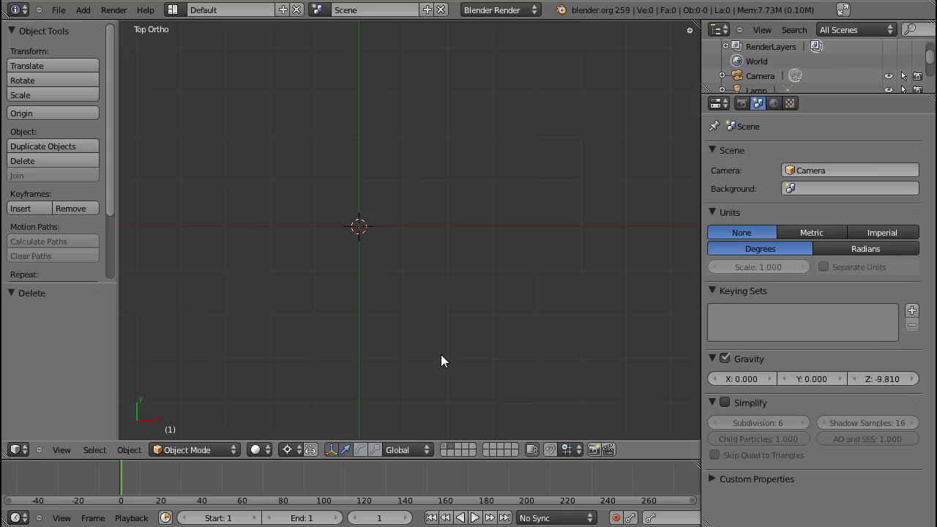
- Add a torus and delete its upper vertices, selected through the mesh in front view
ctrl+scroll(441, 360, down, 2)
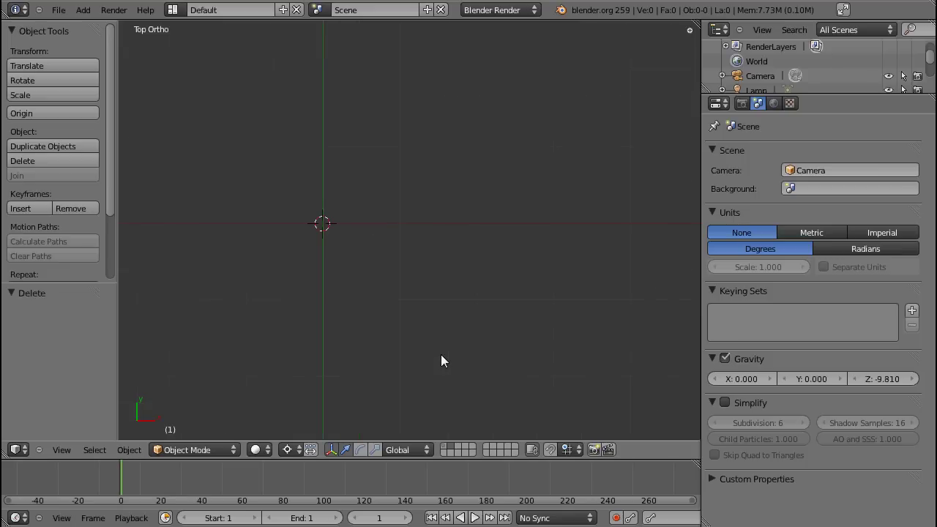
shift+middle_drag(397, 320, 451, 322)
key(shift+a)
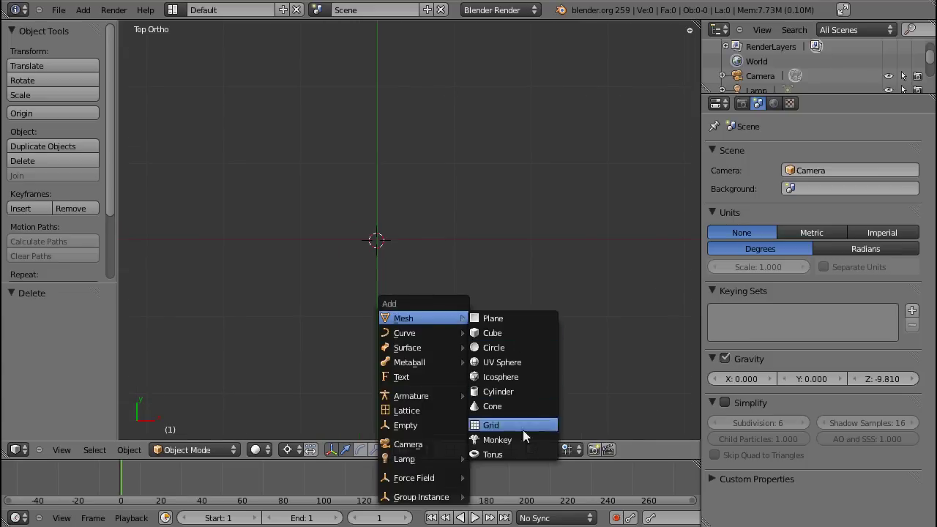
click(492, 454)
key(KP_1)
key(Tab)
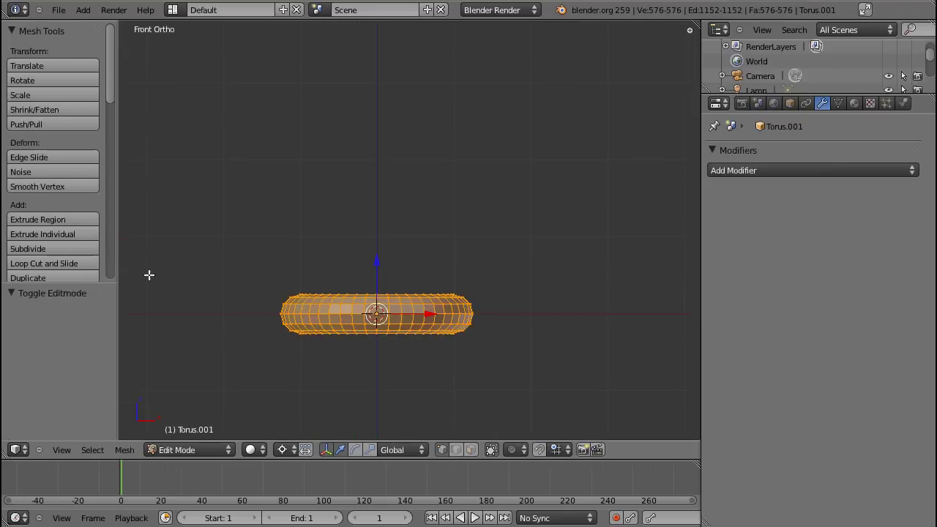
key(a)
key(b)
mouse_move(252, 261)
mouse_down()
mouse_move(500, 315)
mouse_move(515, 308)
mouse_up()
key(z)
key(a)
key(b)
mouse_move(236, 261)
mouse_down()
mouse_move(452, 308)
mouse_move(507, 306)
mouse_up()
key(x)
click(476, 357)
- Delete the right half of the torus's vertices from the top view
key(KP_7)
key(Tab)
key(Tab)
key(a)
key(a)
key(b)
drag(378, 121, 618, 429)
key(x)
click(498, 393)
key(Tab)
key(z)
- Shade the half torus smooth and scale it up uniformly by 1.425
mouse_move(431, 386)
middle_down()
mouse_move(514, 307)
mouse_move(392, 384)
middle_up()
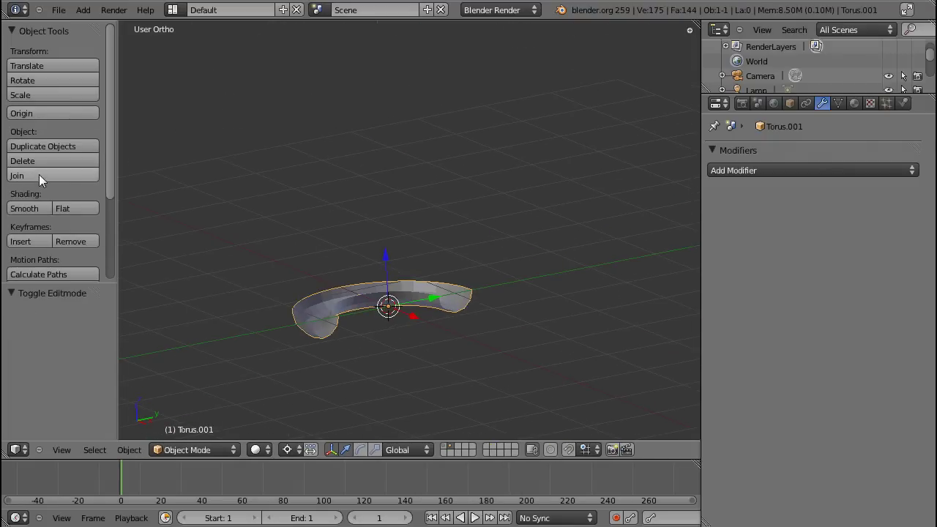
click(33, 206)
middle_drag(395, 258, 470, 248)
key(s)
click(439, 270)
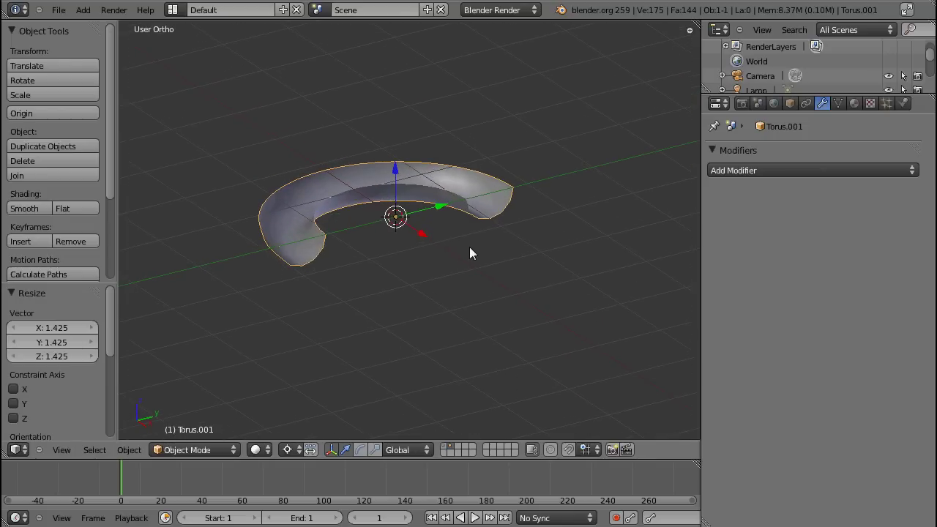
scroll(386, 309, up, 4)
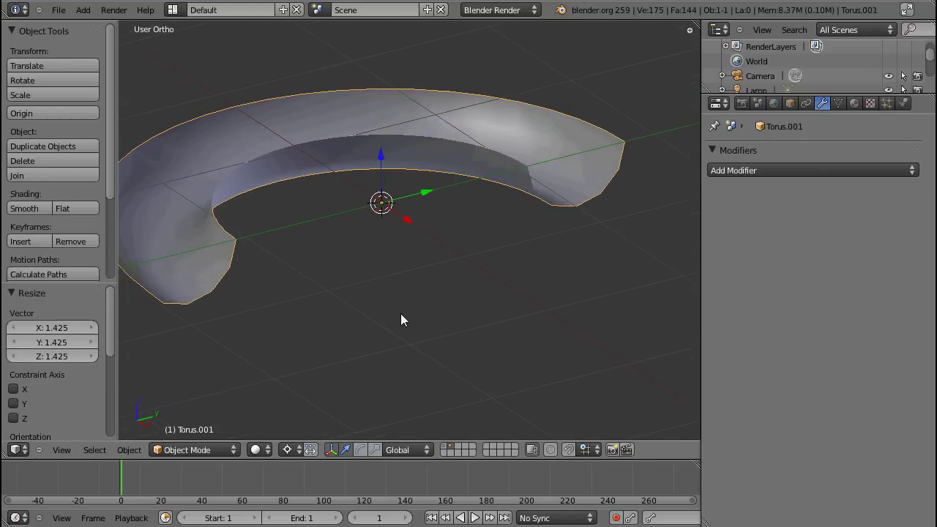
middle_drag(400, 313, 474, 299)
middle_drag(359, 326, 328, 332)
- Add a Solidify modifier to the half torus with thickness 0.06952
click(756, 171)
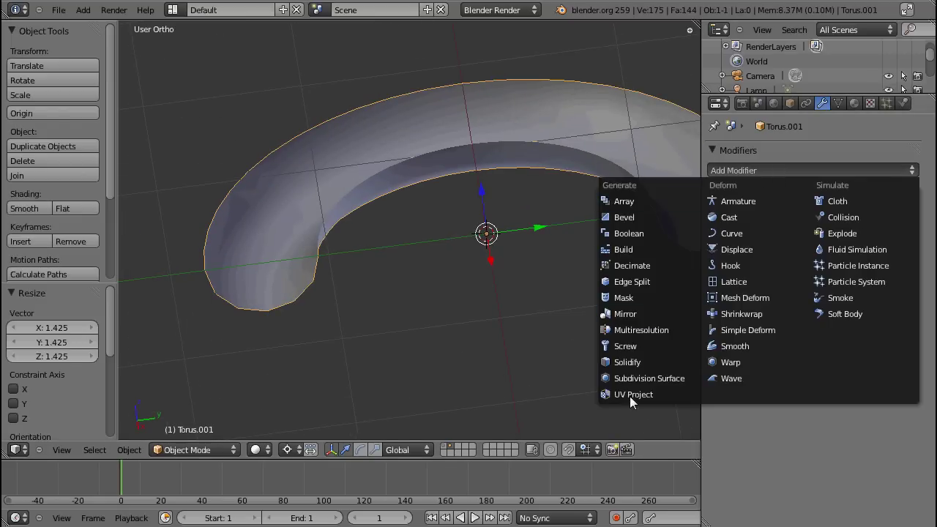
click(653, 361)
middle_drag(428, 313, 469, 265)
drag(765, 241, 798, 251)
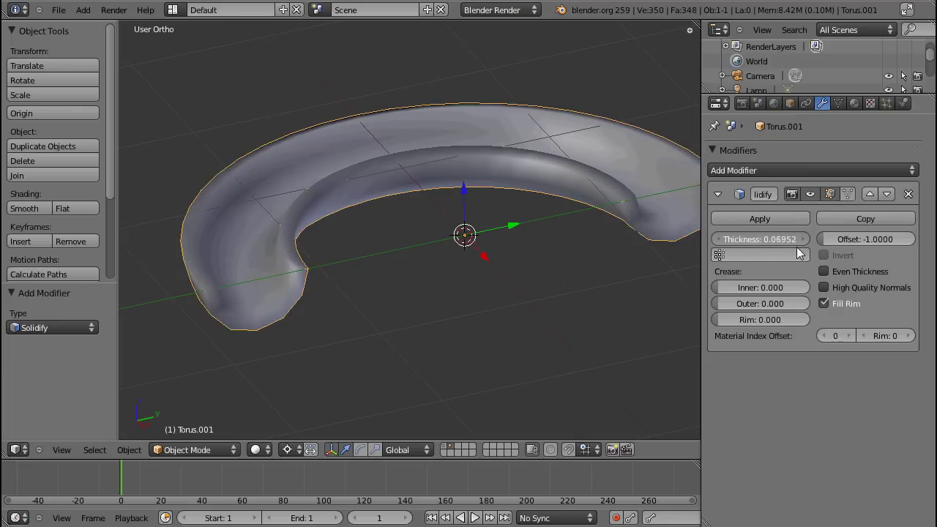
middle_drag(550, 276, 476, 303)
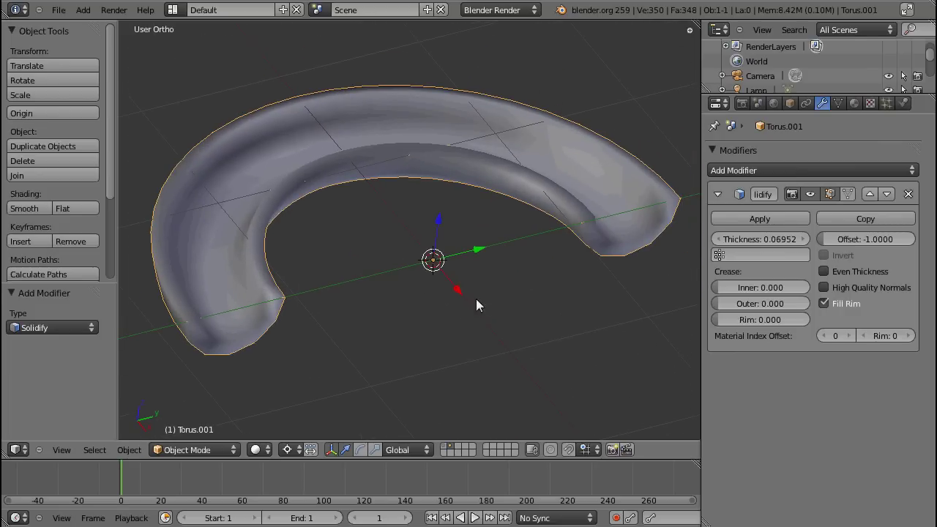
- Compare the shell with Even Thickness on and off, leaving it unchecked
click(824, 272)
middle_drag(422, 401, 487, 275)
scroll(458, 300, down, 2)
scroll(418, 337, up, 3)
middle_drag(376, 318, 290, 196)
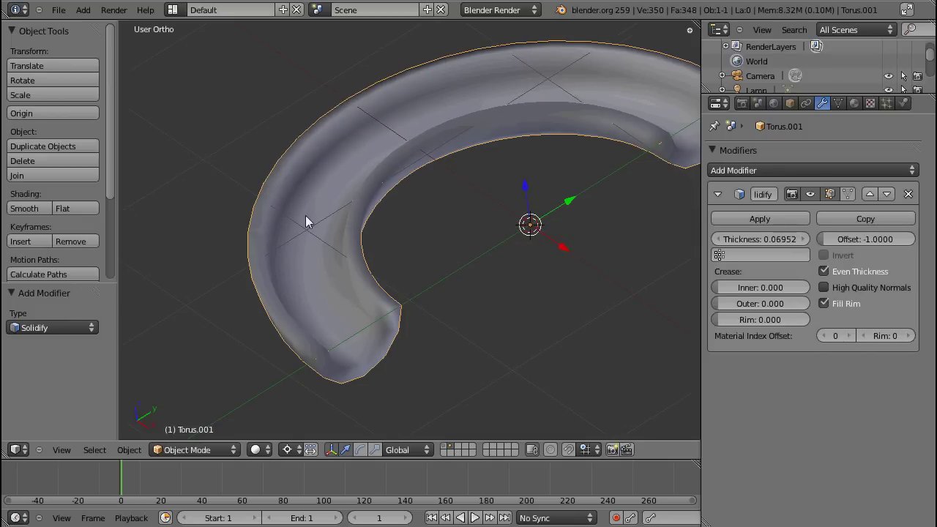
shift+middle_drag(637, 324, 485, 305)
shift+middle_drag(553, 328, 626, 338)
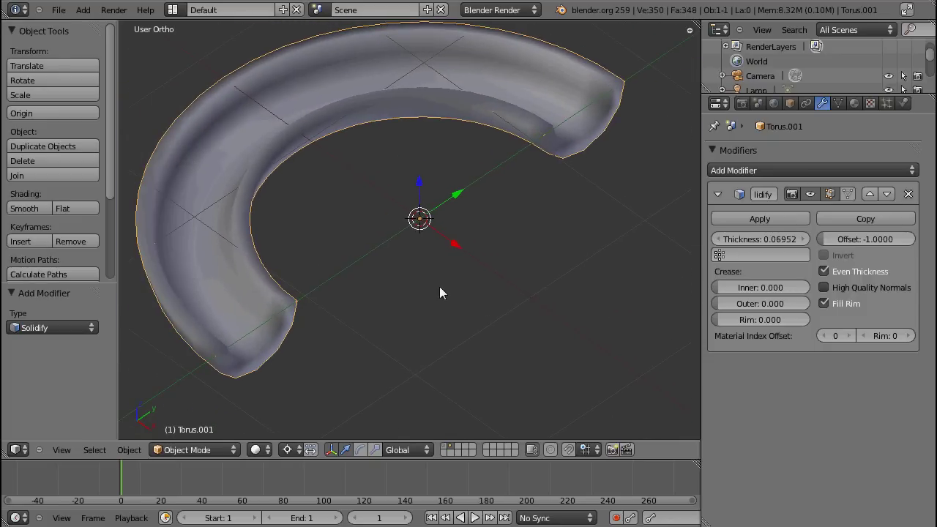
click(857, 271)
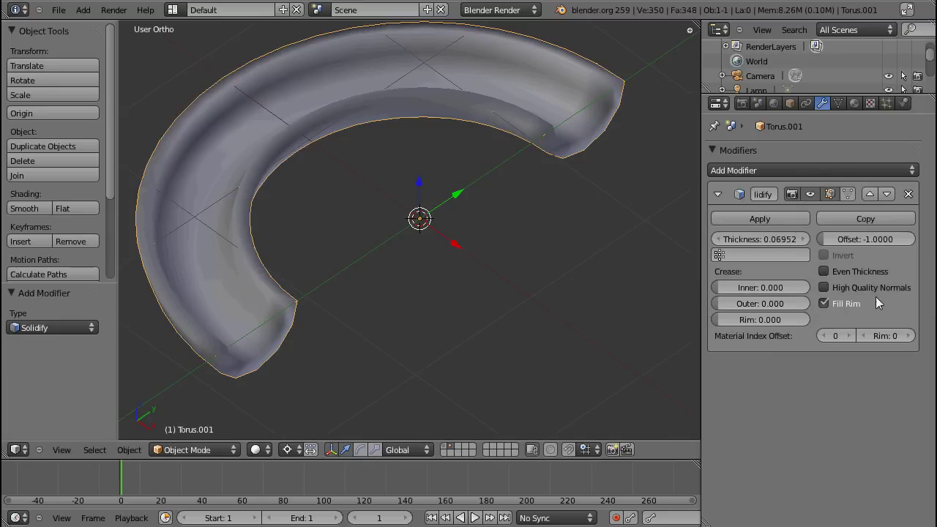
click(851, 272)
click(849, 269)
middle_drag(429, 317, 409, 276)
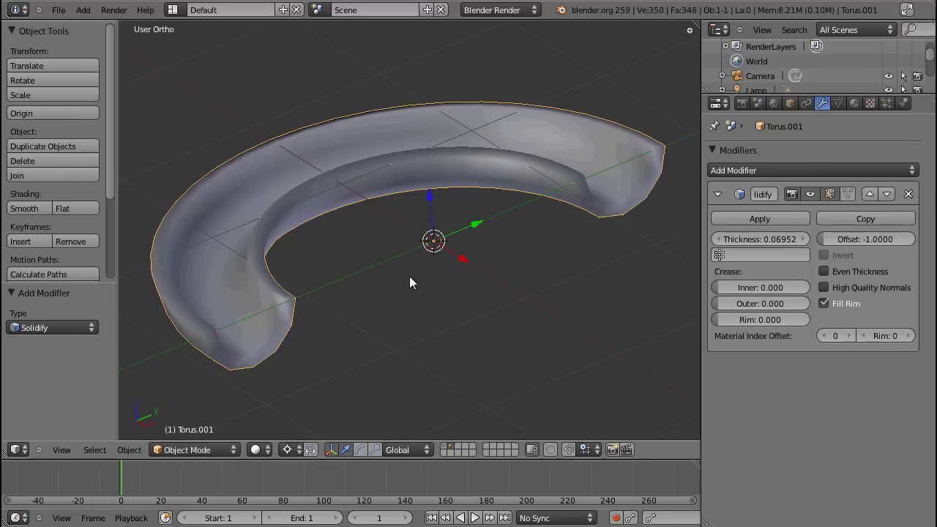
- Leave High Quality Normals off and add a level 2 Subdivision Surface
click(827, 289)
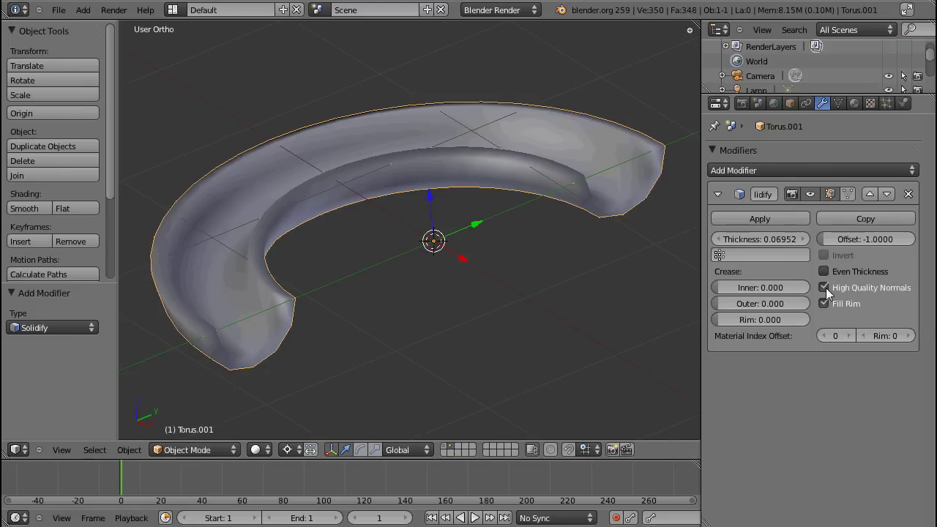
click(826, 288)
middle_drag(543, 292, 540, 308)
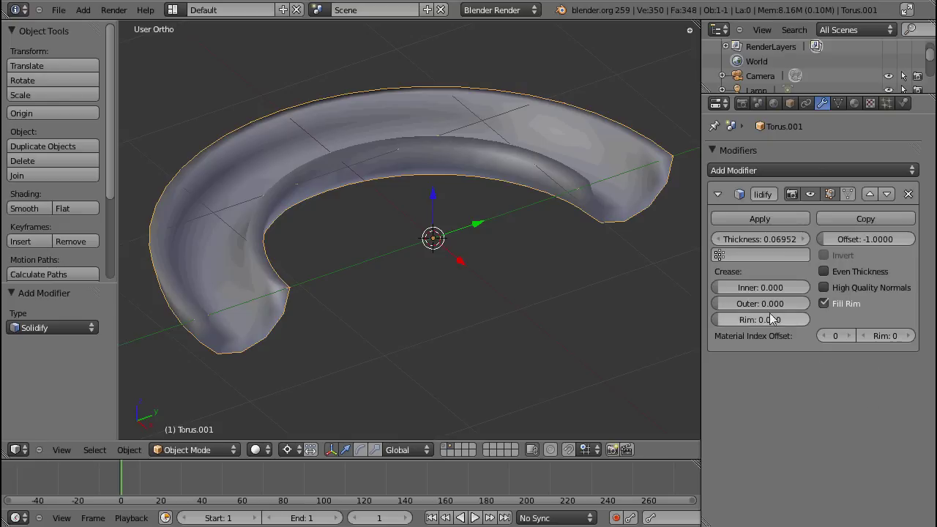
click(779, 254)
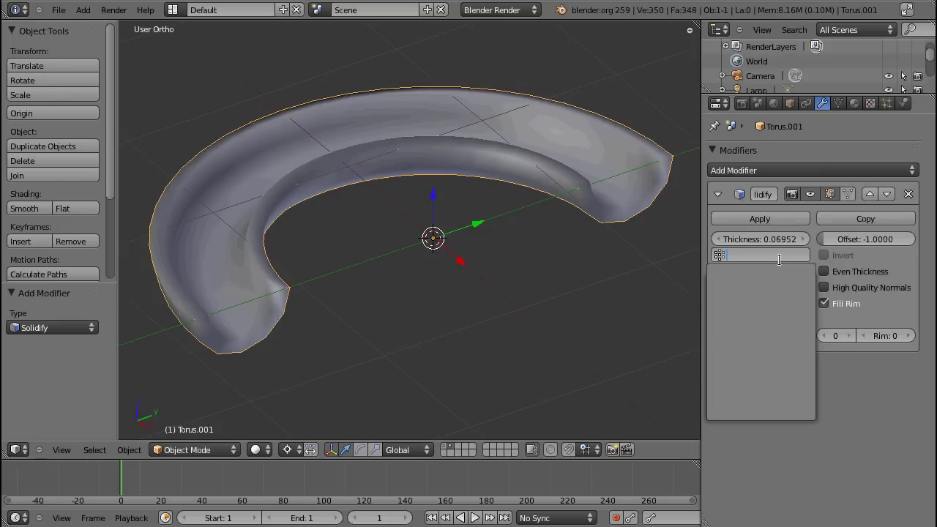
key(Escape)
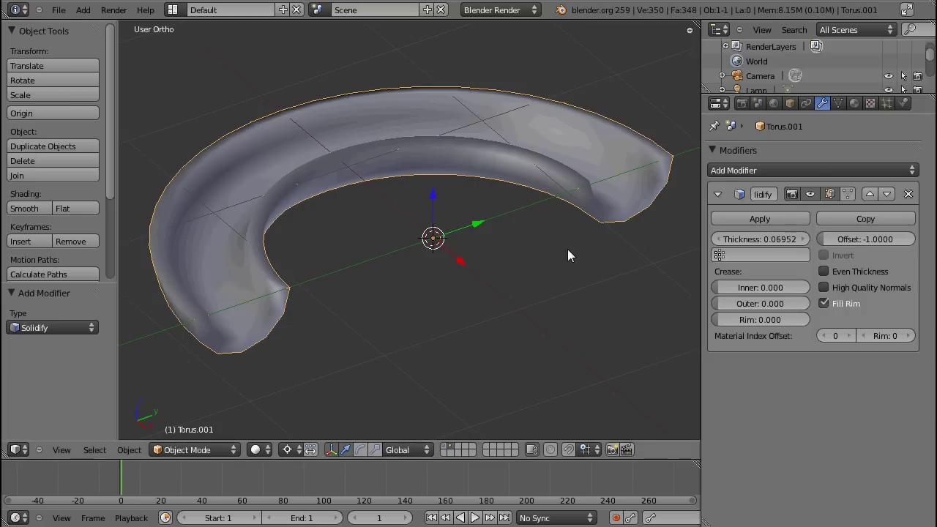
key(ctrl+2)
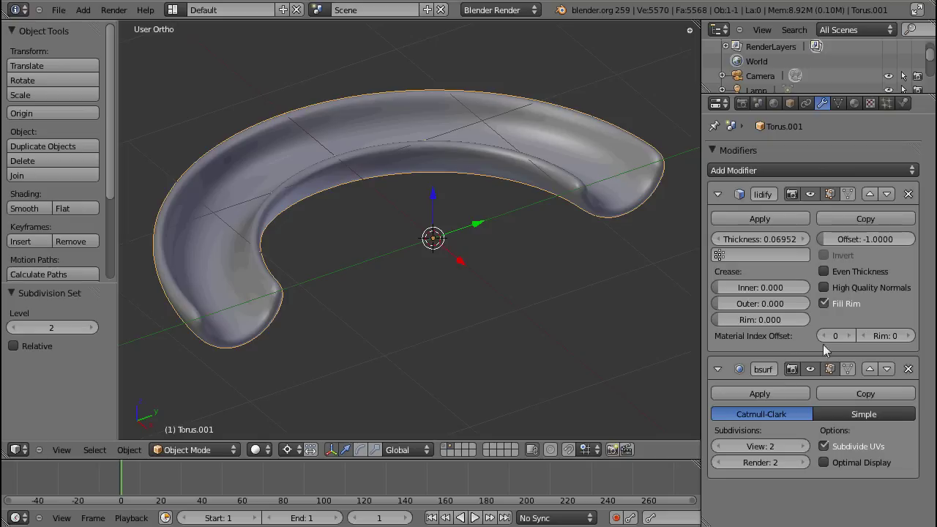
- Raise the Solidify Inner and Outer crease sliders to 1.000
drag(721, 288, 790, 289)
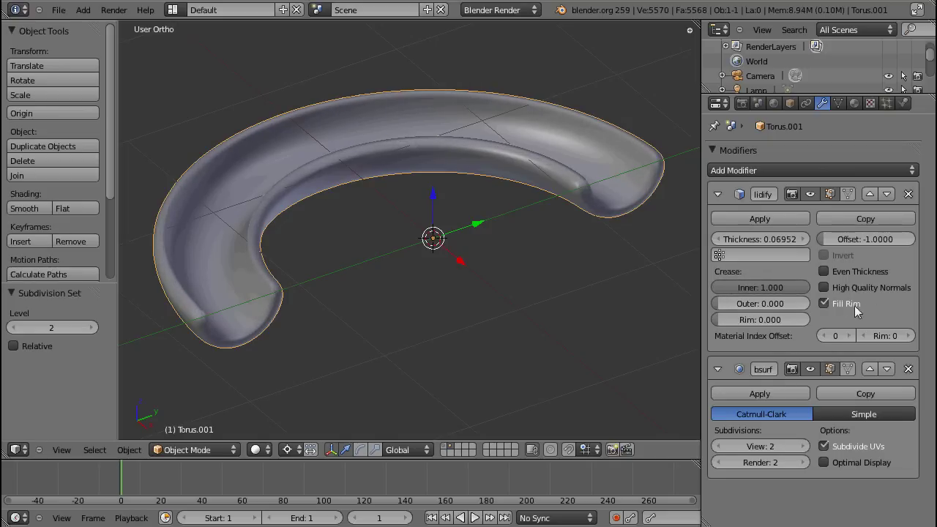
scroll(420, 247, up, 3)
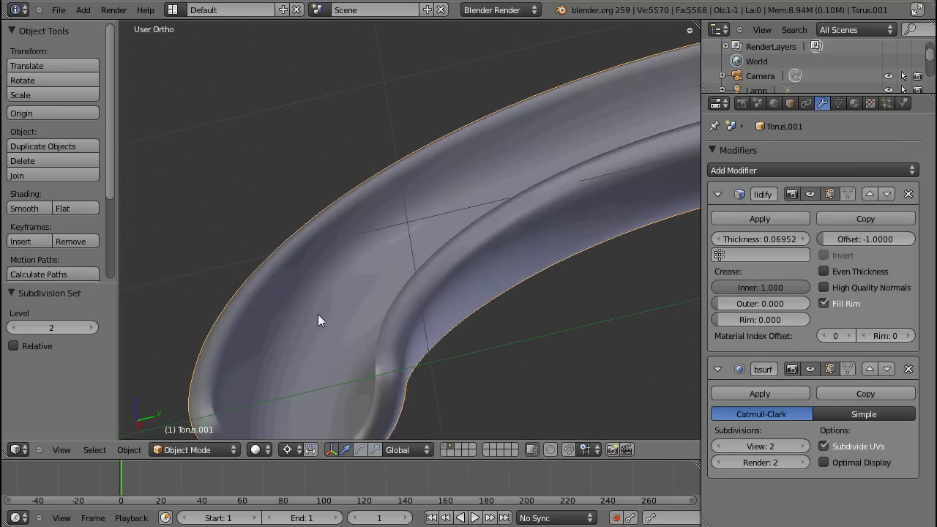
scroll(318, 314, up, 3)
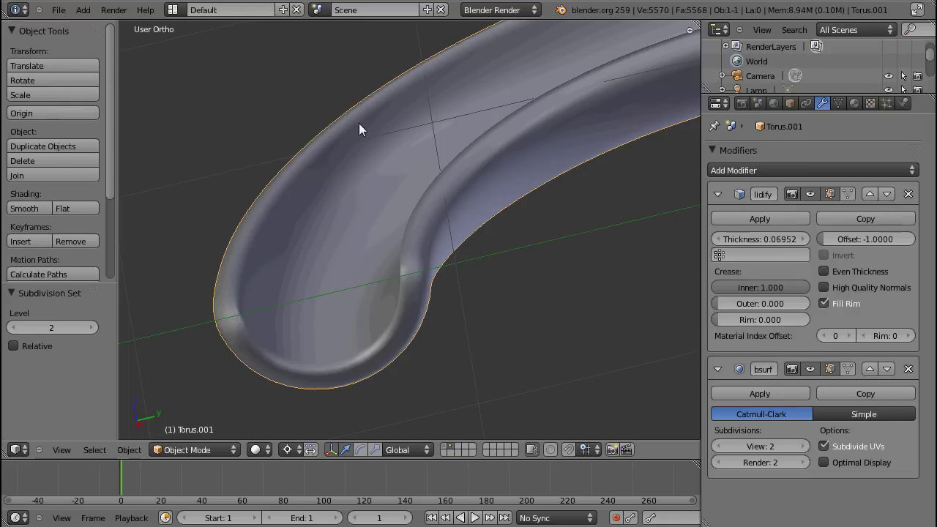
scroll(347, 186, down, 3)
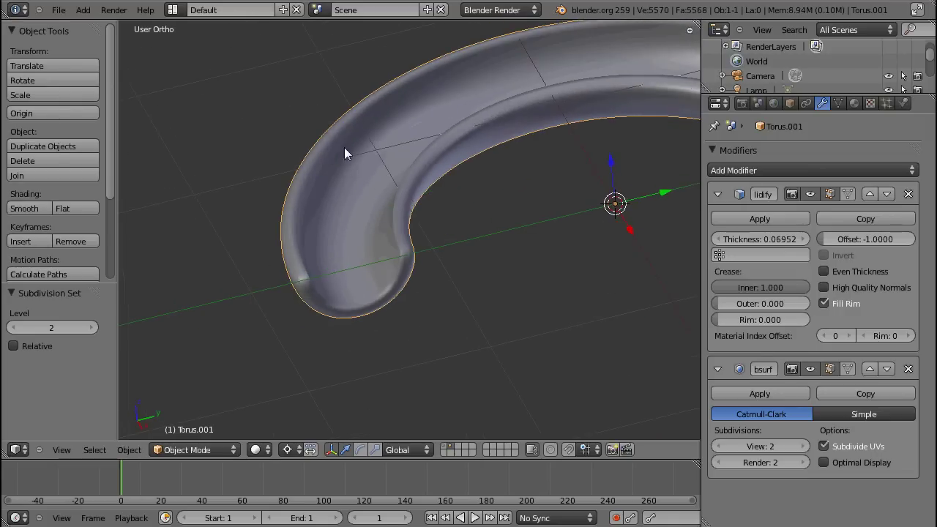
drag(722, 304, 895, 303)
- Raise the Rim crease to 1.000, then reset the Inner crease to 0
scroll(509, 261, down, 3)
middle_drag(508, 261, 229, 218)
scroll(390, 309, up, 3)
scroll(499, 304, down, 1)
shift+middle_drag(499, 304, 487, 341)
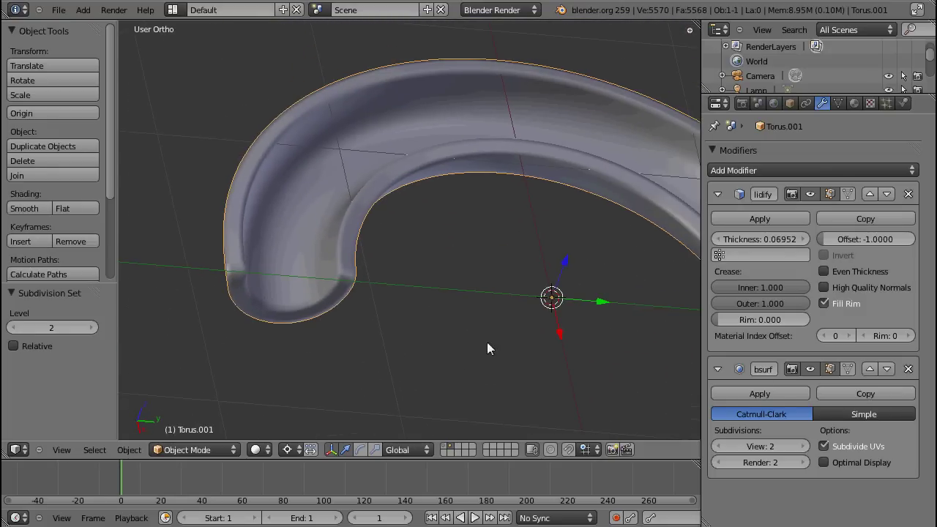
drag(722, 319, 892, 337)
scroll(475, 344, down, 3)
middle_drag(476, 344, 307, 237)
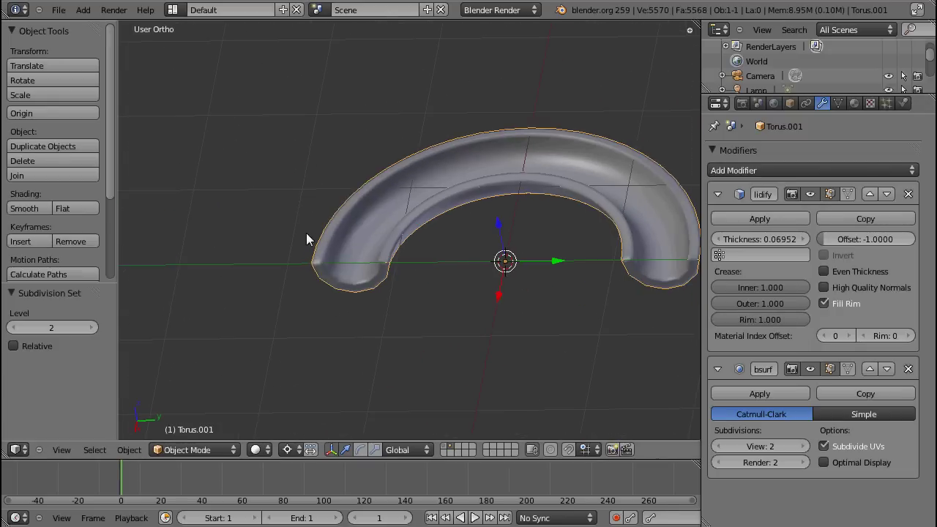
middle_drag(390, 270, 346, 227)
scroll(366, 325, up, 3)
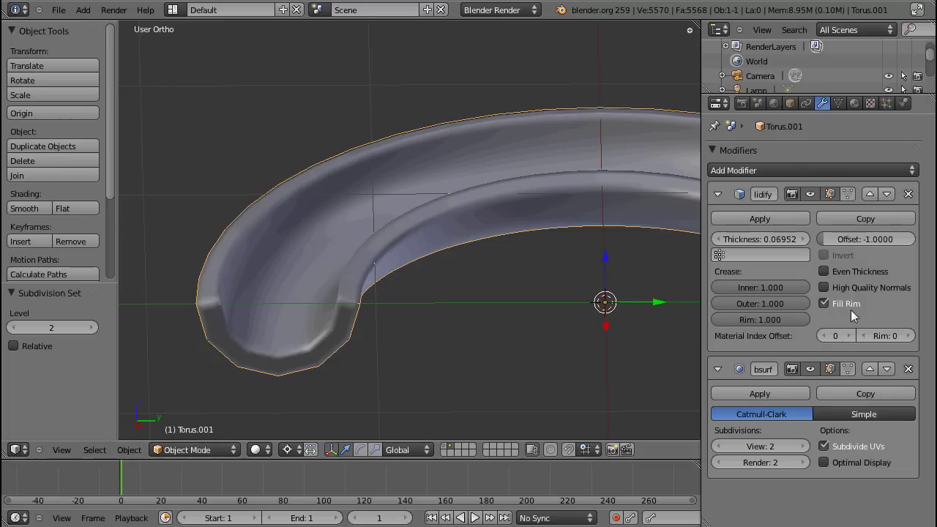
drag(805, 289, 671, 287)
- Zero the Outer crease and give one torus edge loop a 0.278 mean crease
drag(808, 302, 542, 306)
key(Tab)
alt+click(241, 342)
key(z)
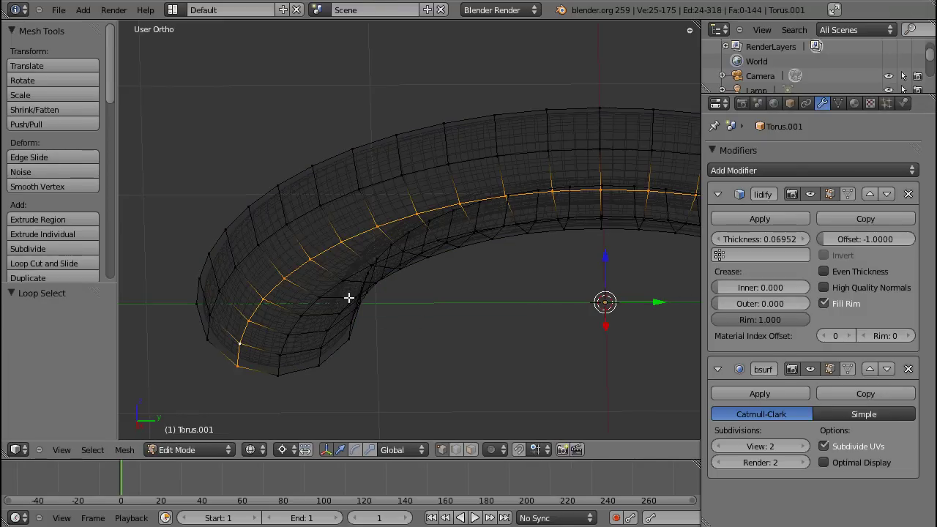
key(n)
scroll(593, 139, up, 5)
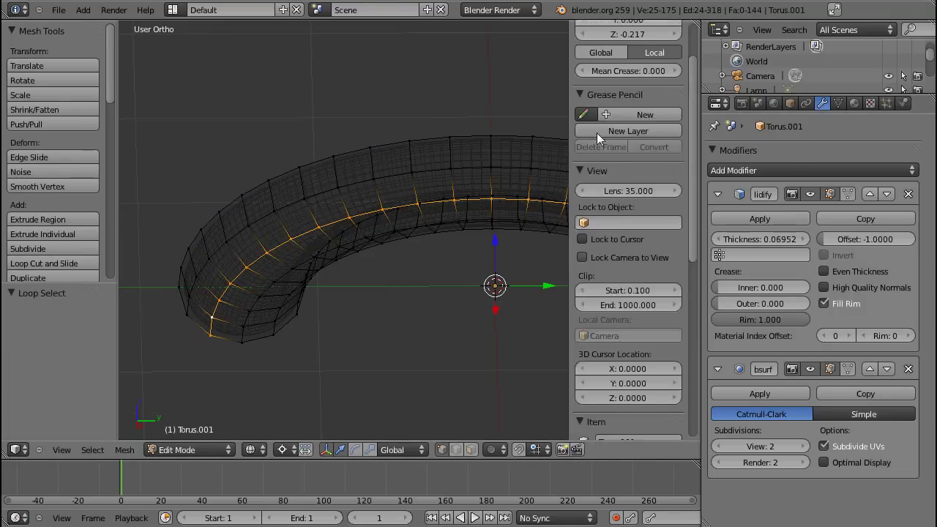
mouse_move(596, 137)
mouse_down()
mouse_move(757, 143)
mouse_move(646, 149)
mouse_up()
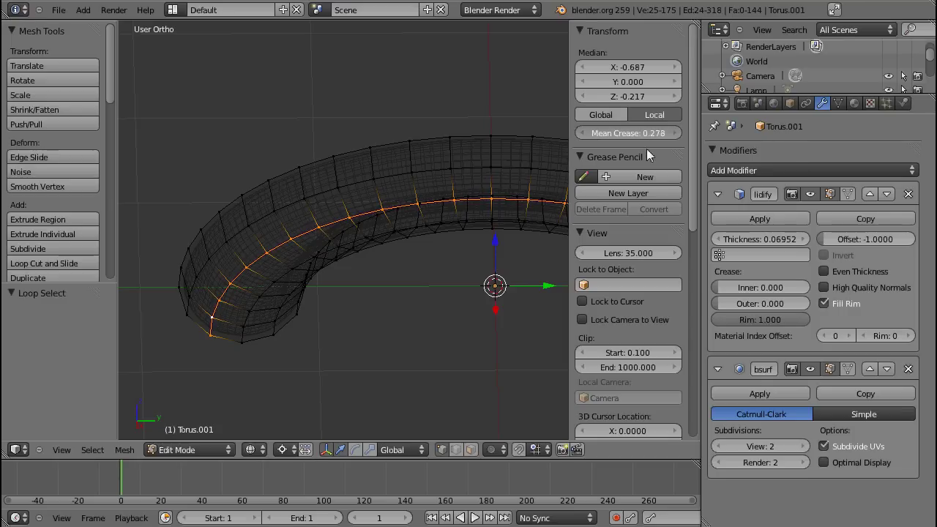
key(Tab)
key(z)
- Reset the Solidify Rim crease to 0
middle_drag(333, 312, 374, 262)
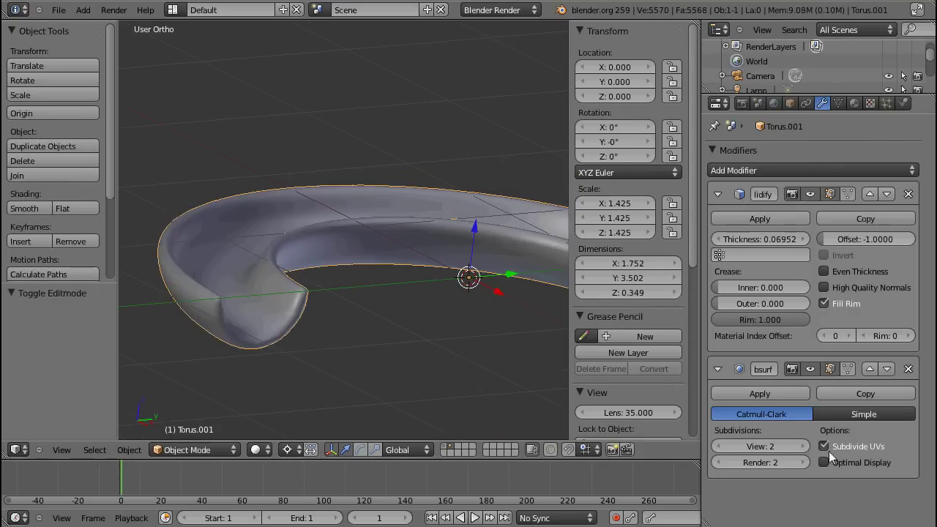
drag(802, 321, 567, 314)
middle_drag(367, 343, 379, 270)
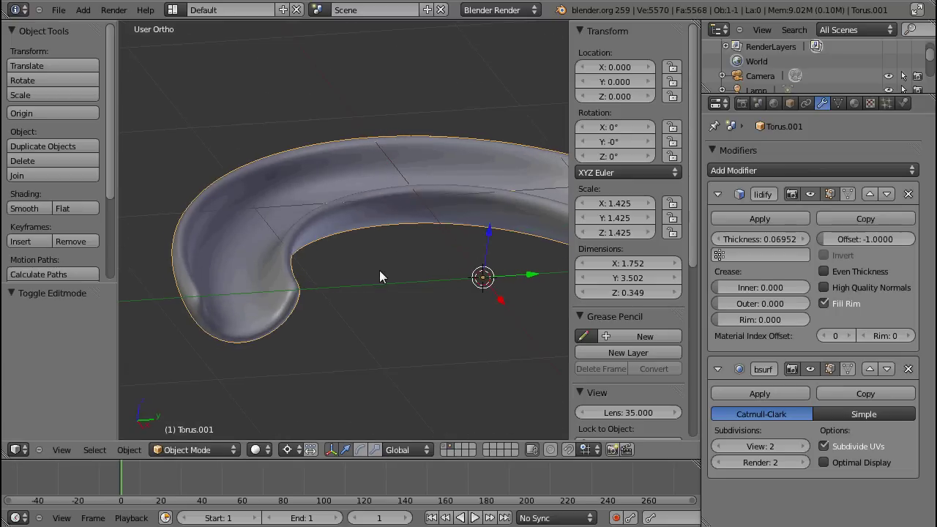
- Create a green Material.001 for the torus
click(853, 103)
click(765, 201)
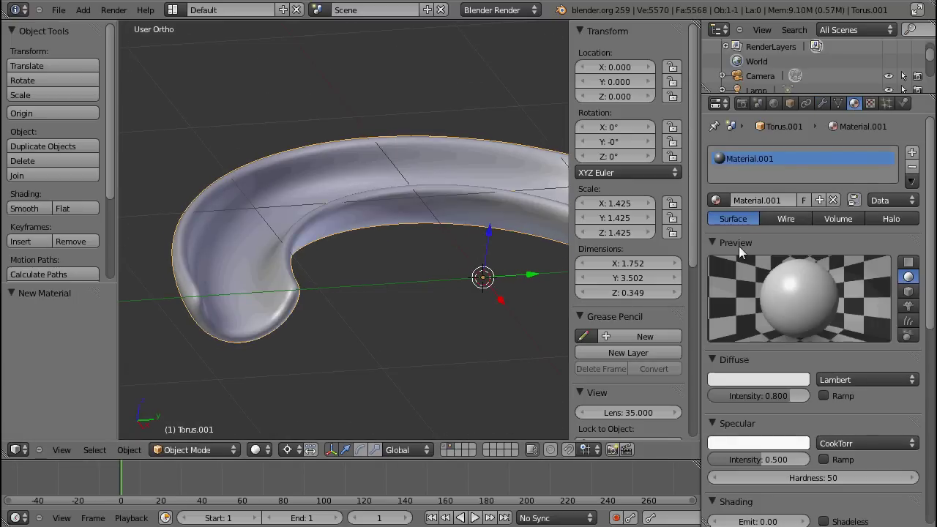
click(758, 379)
drag(739, 250, 695, 263)
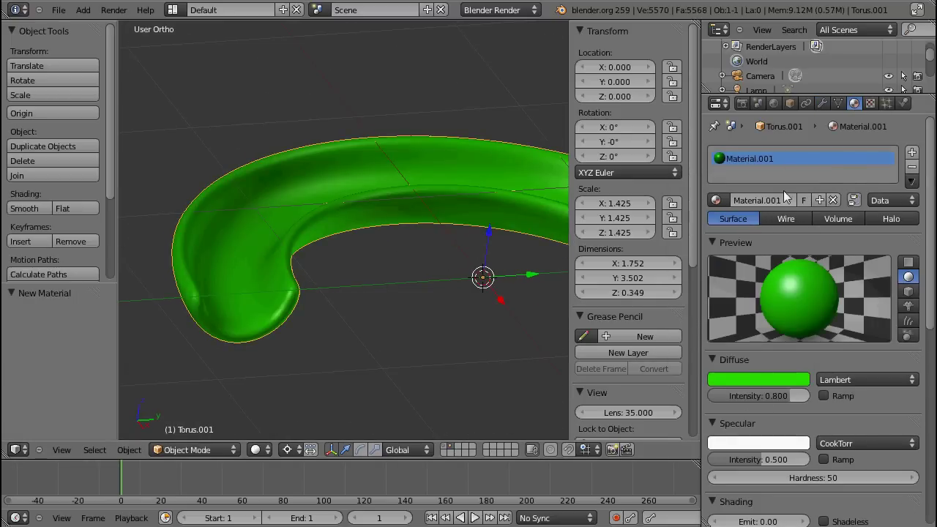
- Add two more slots: an orange-red Material.002 and a blue Material.003
click(911, 151)
click(766, 201)
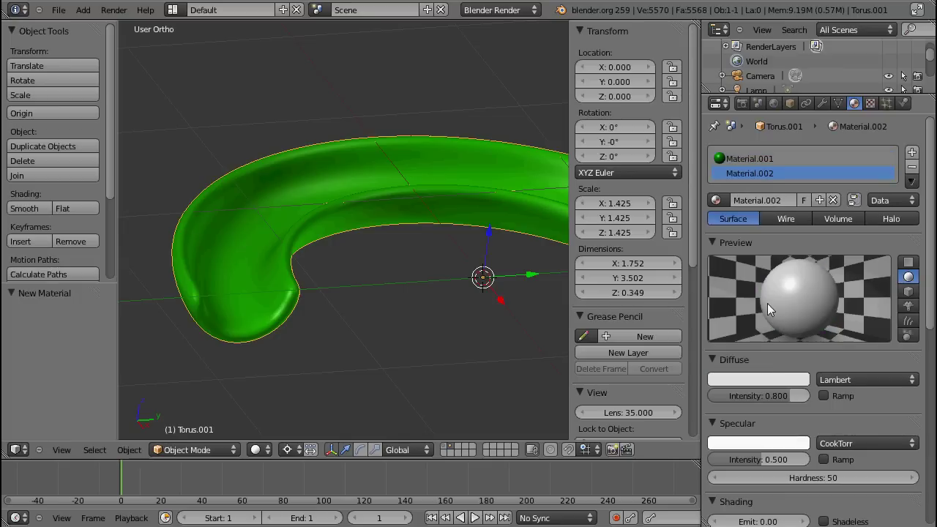
click(758, 379)
click(727, 285)
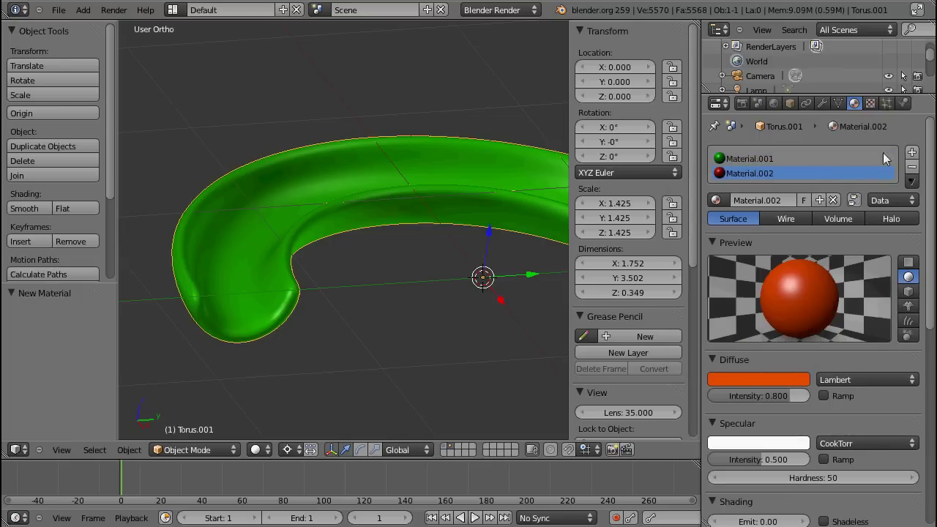
click(911, 151)
click(765, 210)
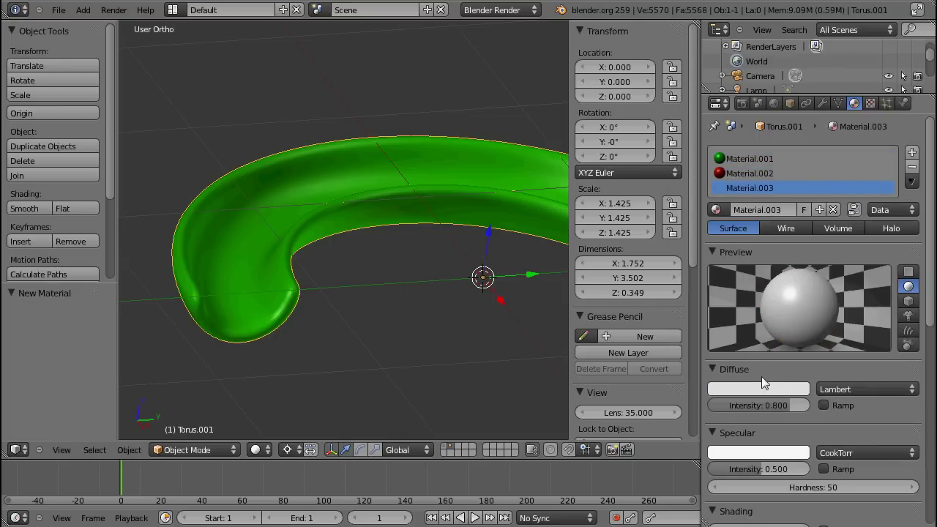
click(759, 388)
click(757, 232)
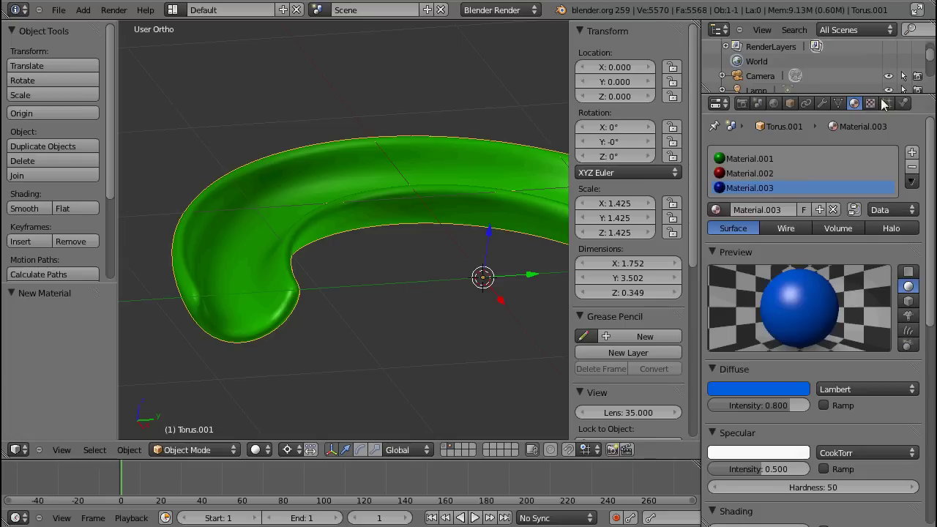
- Review the green, orange and blue material slots on the torus
click(822, 103)
click(838, 103)
click(854, 103)
click(770, 159)
click(768, 173)
click(766, 188)
click(838, 103)
click(823, 103)
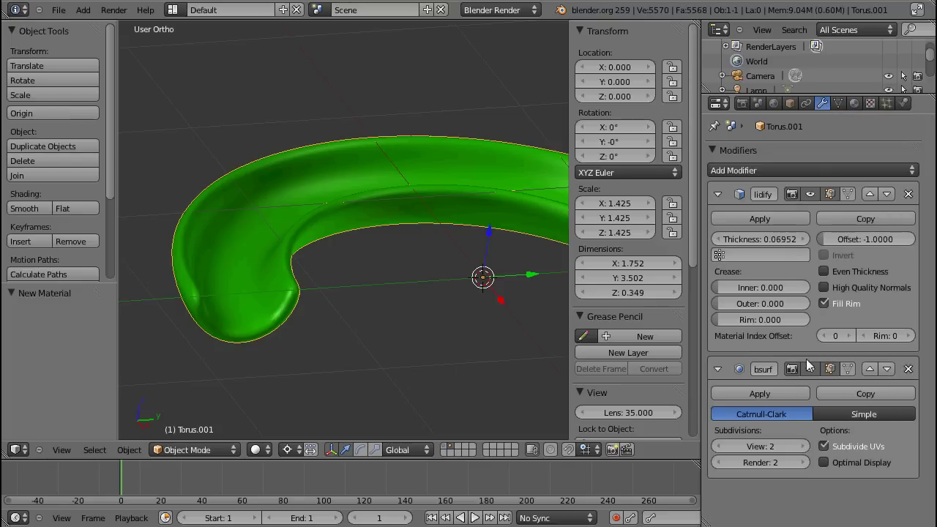
- Set Solidify Material Index Offset to 2 and Rim offset to 1 for blue surfaces with orange rims
click(847, 336)
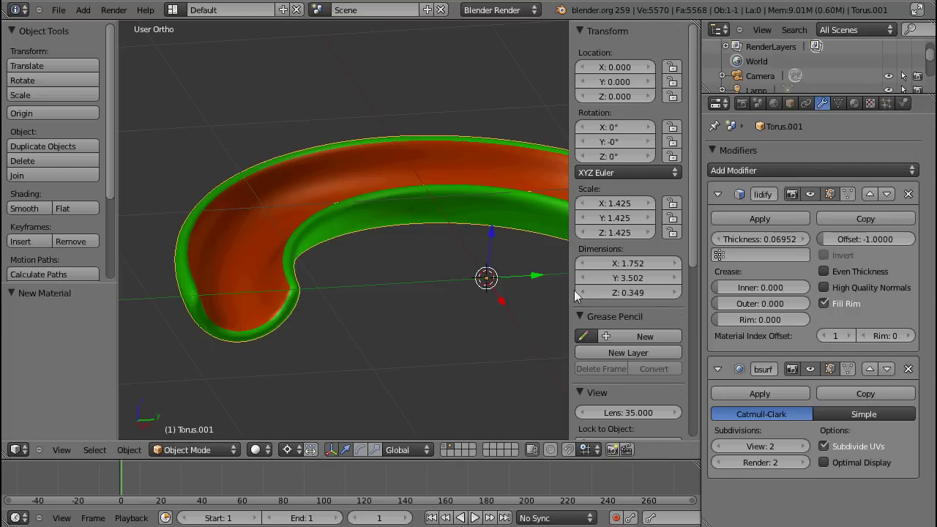
click(908, 337)
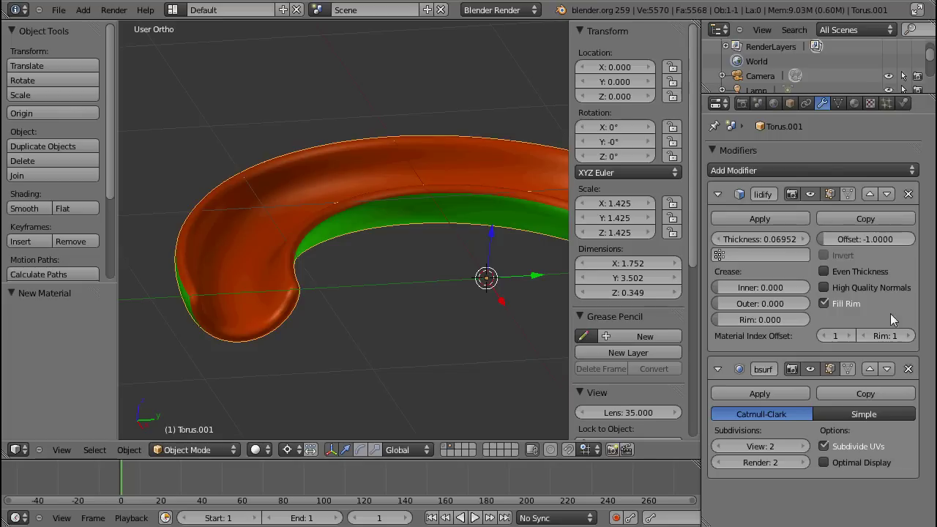
click(851, 337)
middle_drag(442, 300, 533, 334)
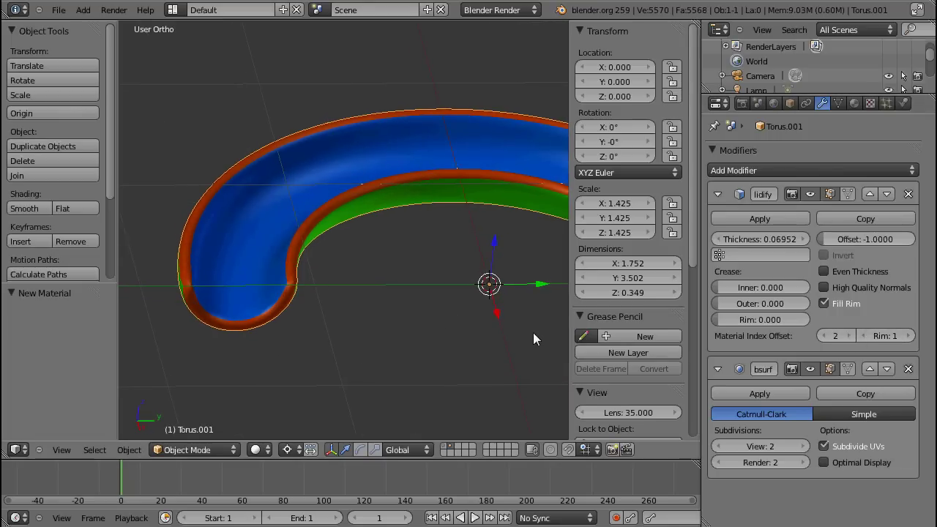
click(862, 335)
click(822, 337)
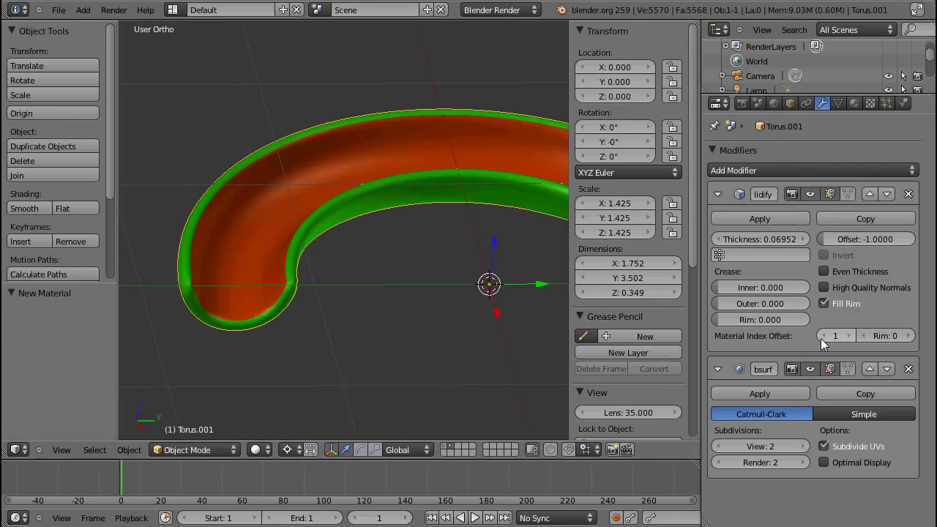
click(907, 336)
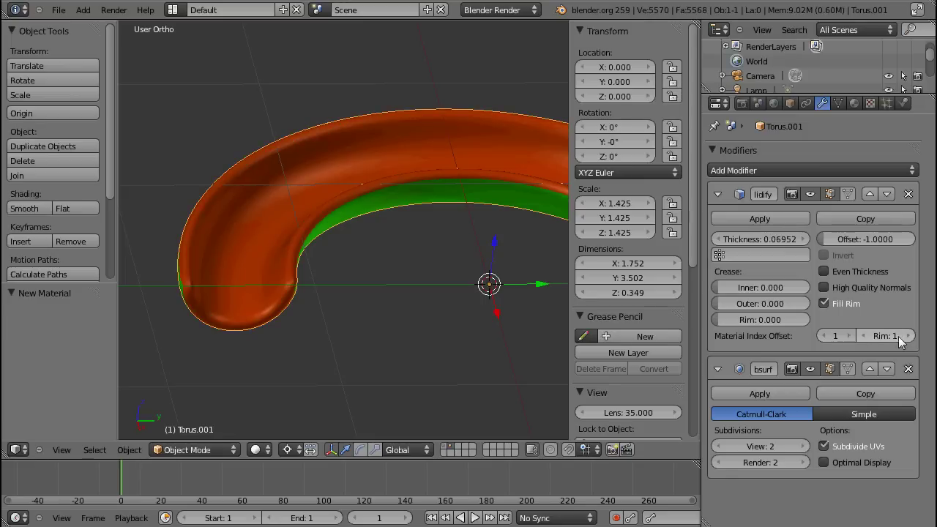
click(849, 336)
- Orbit around the multi-coloured torus and view it from above to check the colours
middle_drag(460, 259, 395, 234)
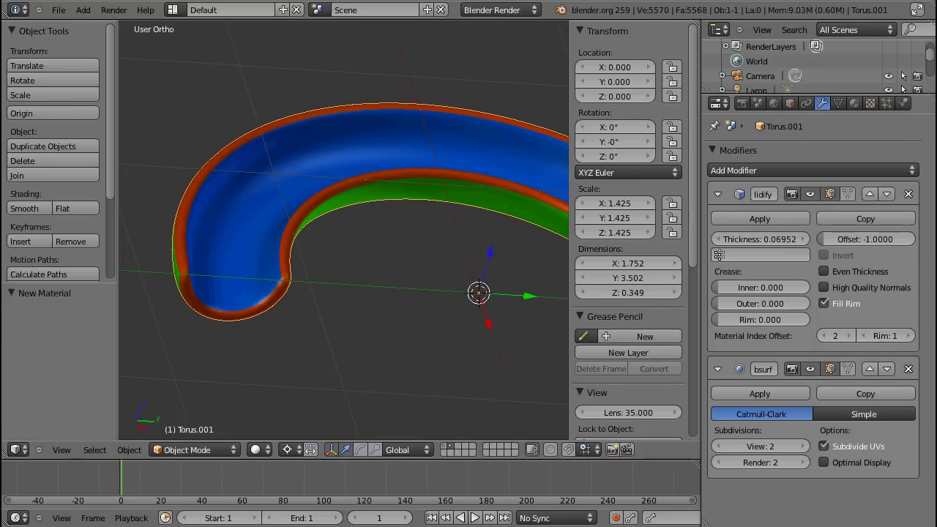
middle_drag(442, 213, 333, 253)
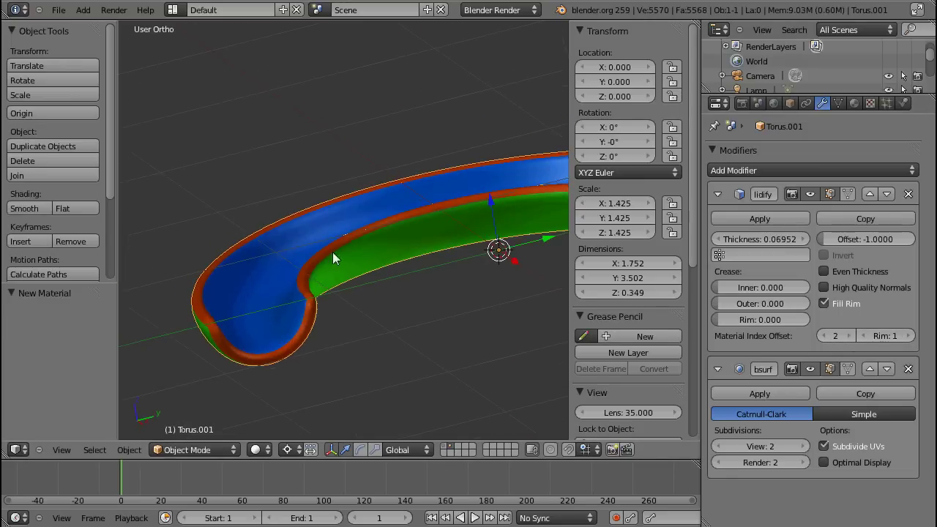
middle_drag(521, 235, 454, 268)
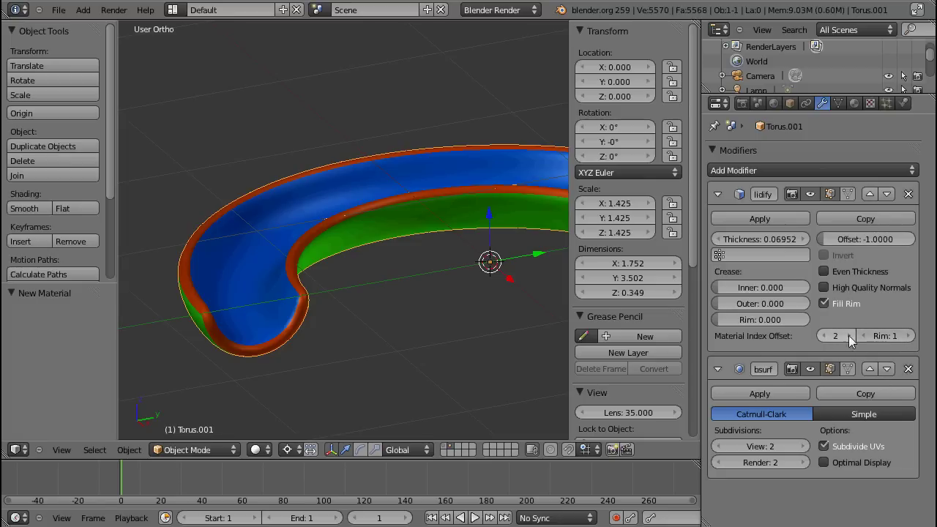
middle_drag(448, 304, 444, 246)
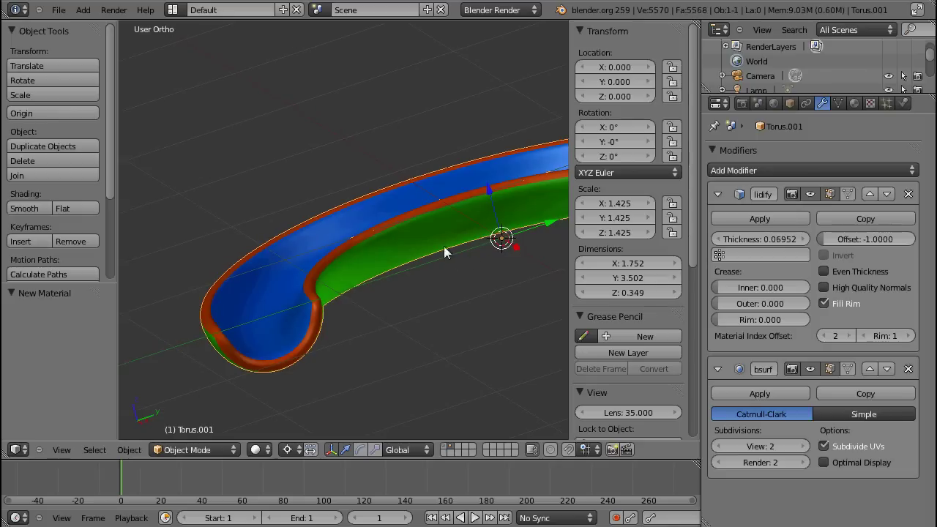
middle_drag(402, 337, 381, 320)
scroll(317, 350, down, 2)
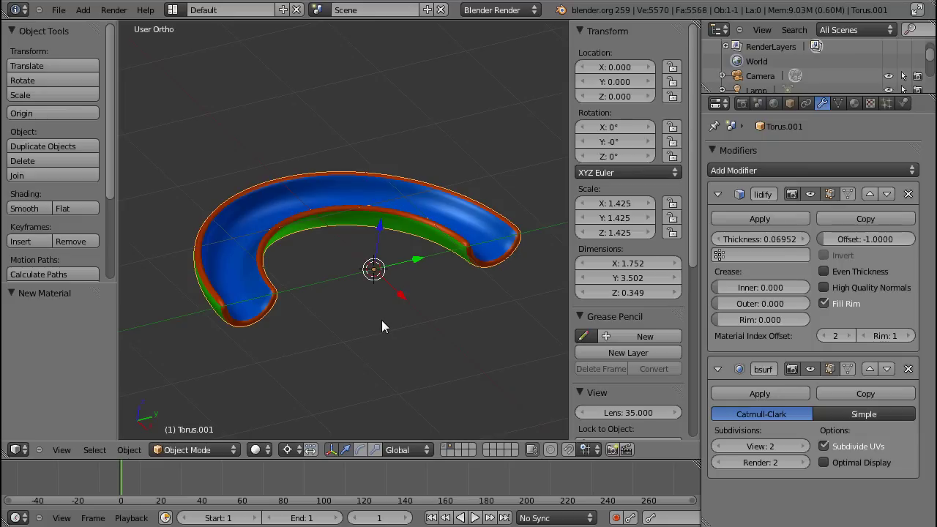
key(KP_7)
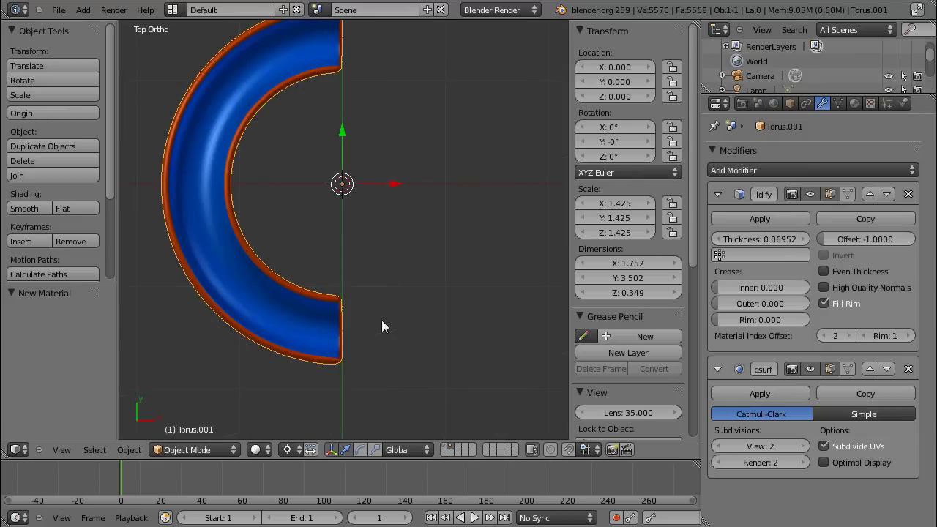
middle_drag(403, 324, 405, 273)
- Delete the torus from the scene
key(x)
click(405, 271)
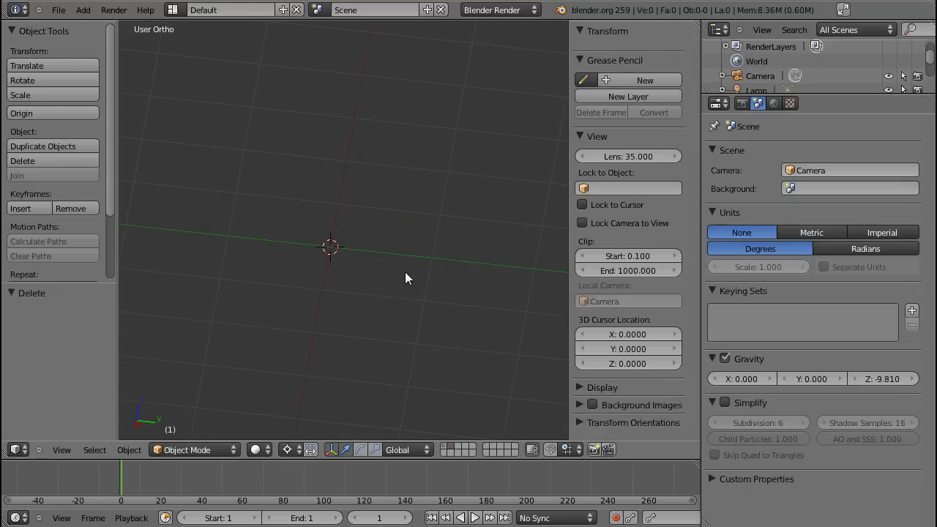
key(KP_7)
- Add a Suzanne monkey head at the origin and shade it smooth
key(shift+a)
mouse_move(408, 274)
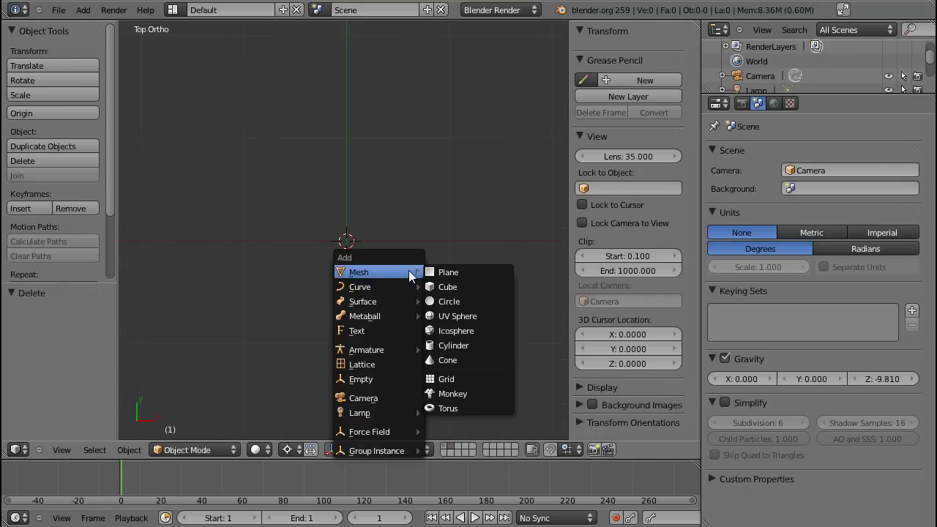
click(452, 393)
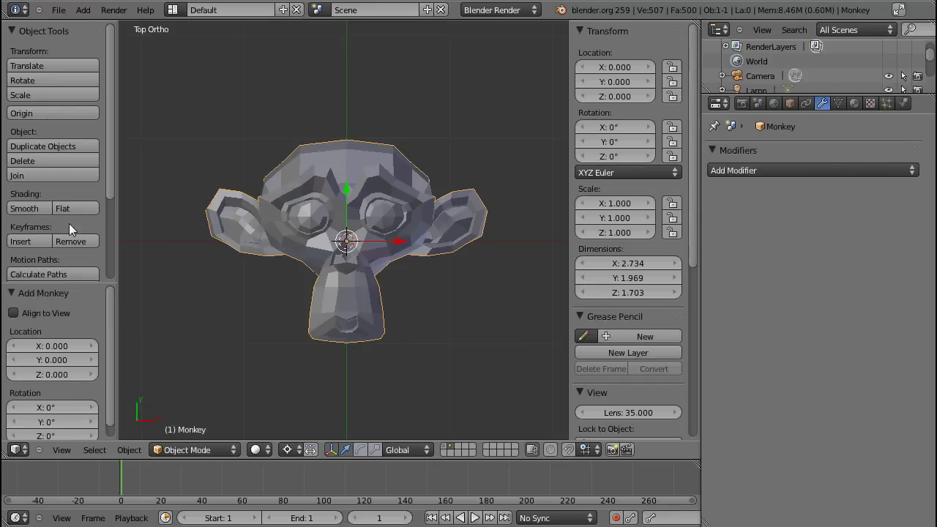
click(22, 208)
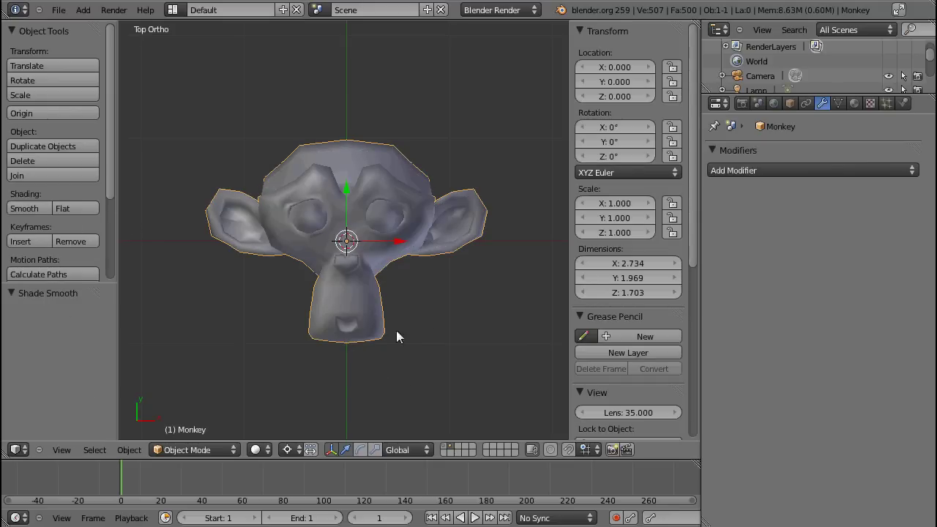
scroll(410, 278, down, 1)
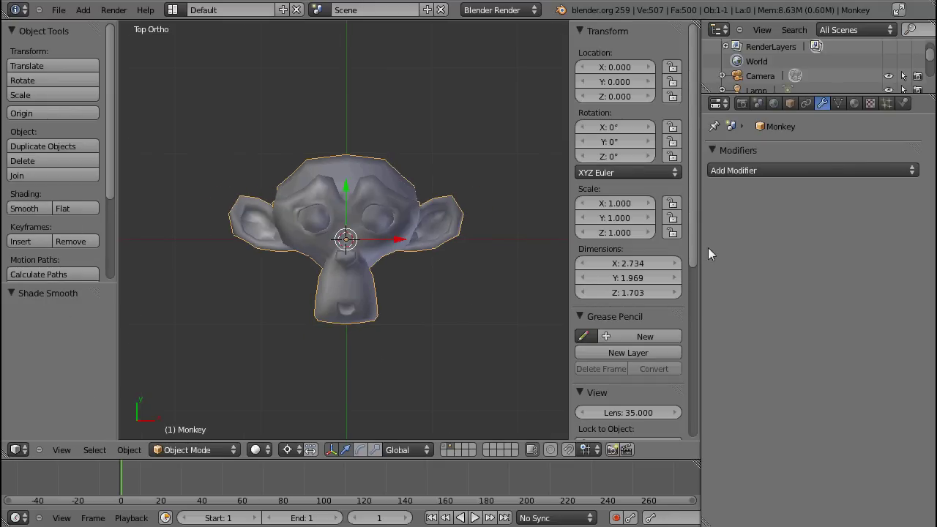
- Add a particle system to the monkey and briefly play the animation
click(887, 103)
click(912, 153)
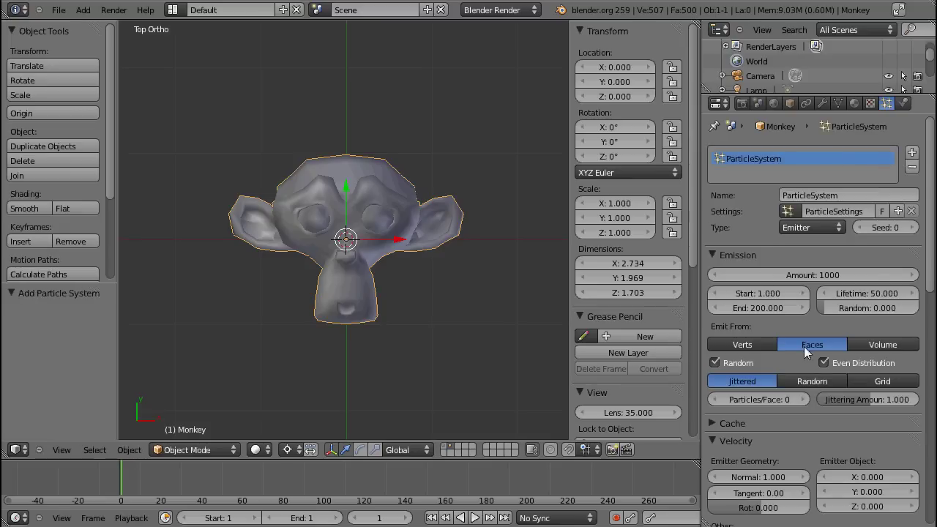
key(alt+a)
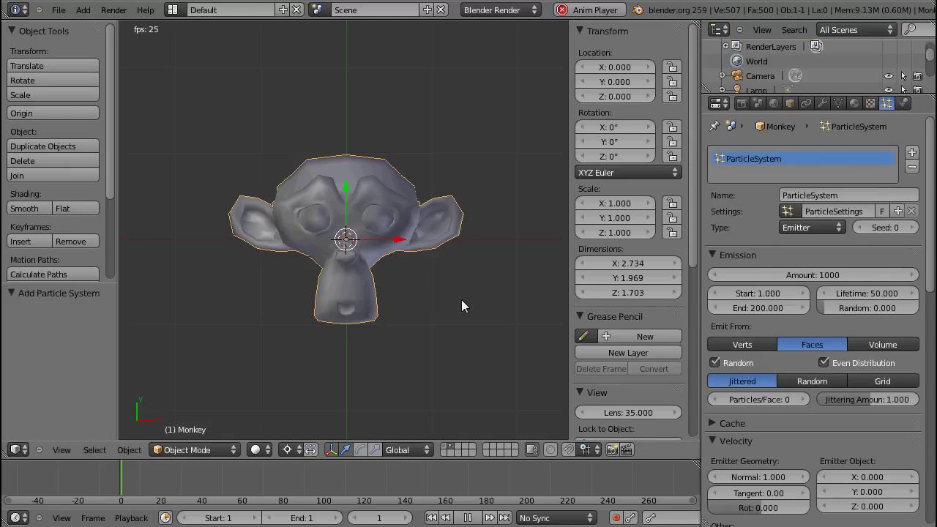
key(alt+a)
key(alt+a)
key(alt+a)
- Switch to wireframe and step through the frames to watch the particles emit
middle_drag(463, 318, 486, 331)
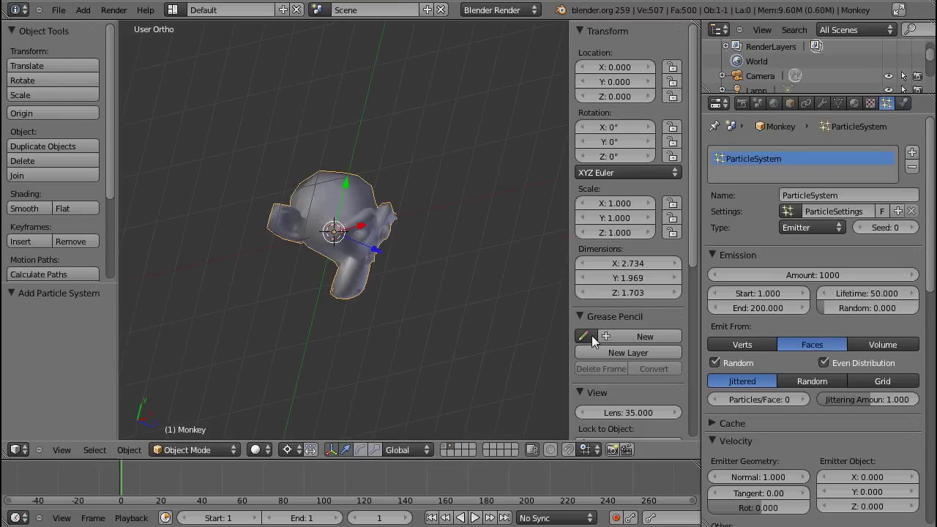
scroll(898, 301, down, 5)
scroll(874, 323, up, 4)
key(z)
key(Right)
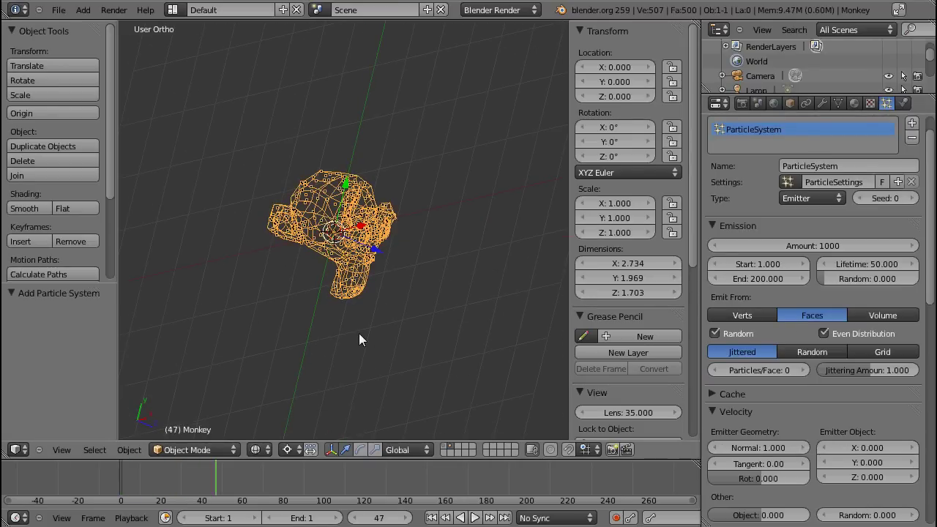
key(shift+Left)
key(alt+a)
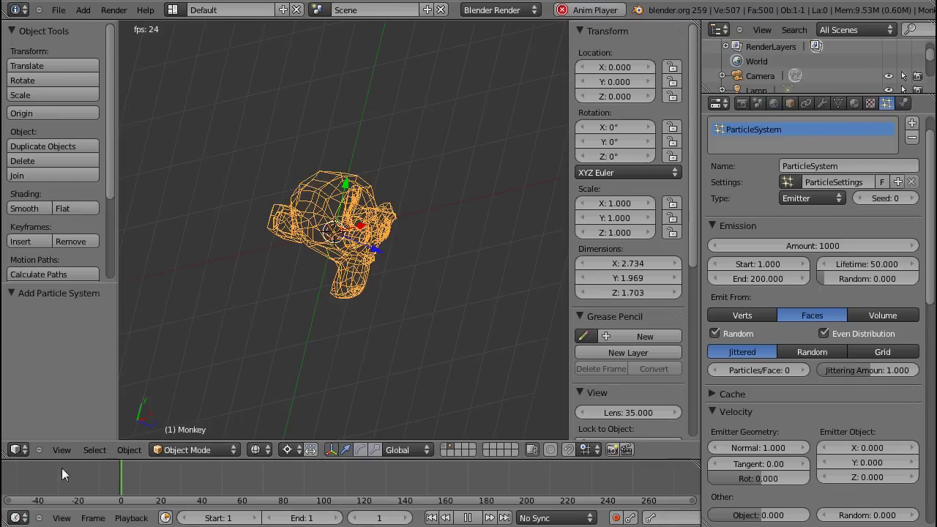
key(alt+a)
- Orbit so the monkey faces front and replay the particle animation
middle_drag(424, 293, 389, 280)
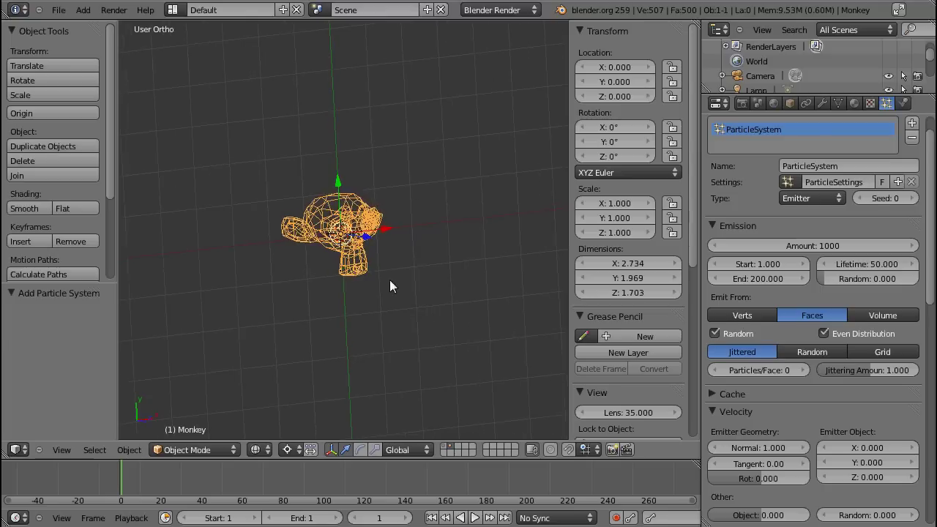
scroll(388, 282, up, 3)
key(alt+a)
key(alt+a)
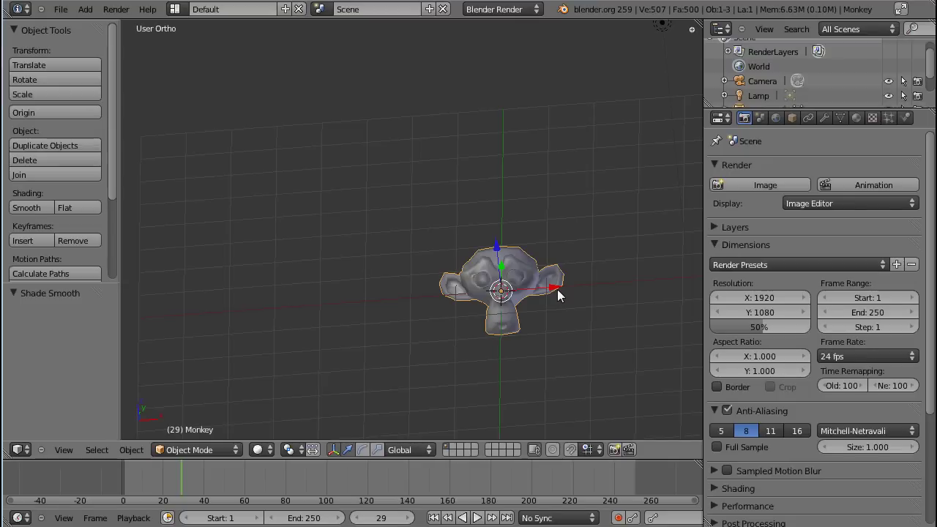
middle_drag(557, 289, 496, 322)
scroll(504, 329, up, 2)
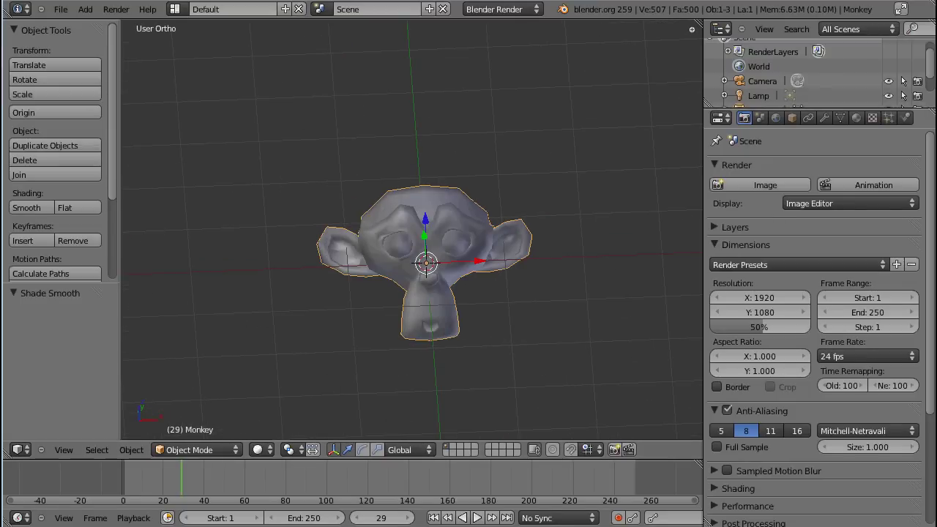
- Add a particle system to the monkey and play the animation up to frame 26
click(889, 117)
click(911, 167)
key(shift+Left)
key(alt+a)
key(alt+a)
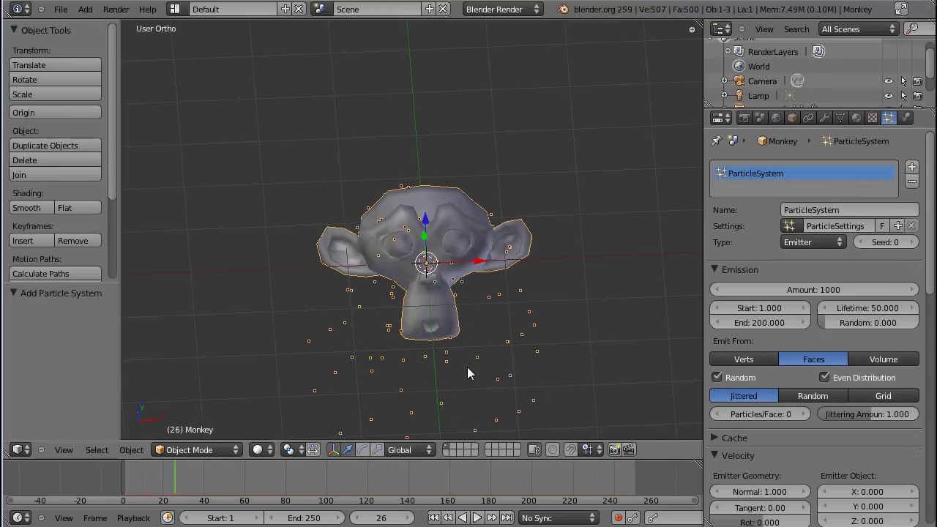
key(KP_5)
scroll(466, 366, down, 2)
middle_drag(475, 389, 443, 394)
- Add a plane mesh to the scene and reposition the 3D cursor
key(shift+a)
mouse_move(392, 333)
click(444, 330)
key(s)
click(481, 368)
click(299, 202)
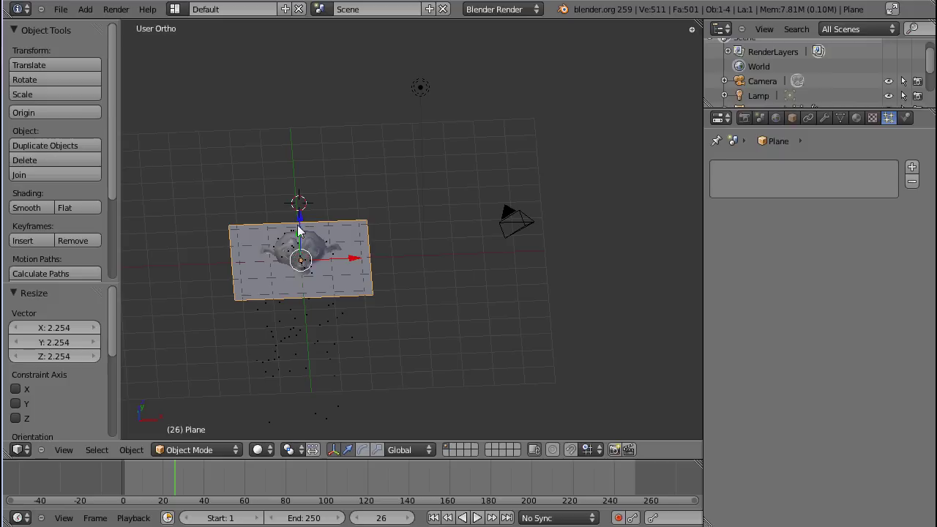
- Lower the plane beneath the monkey and scale it to 1.750
key(g)
key(z)
click(304, 282)
key(s)
click(401, 373)
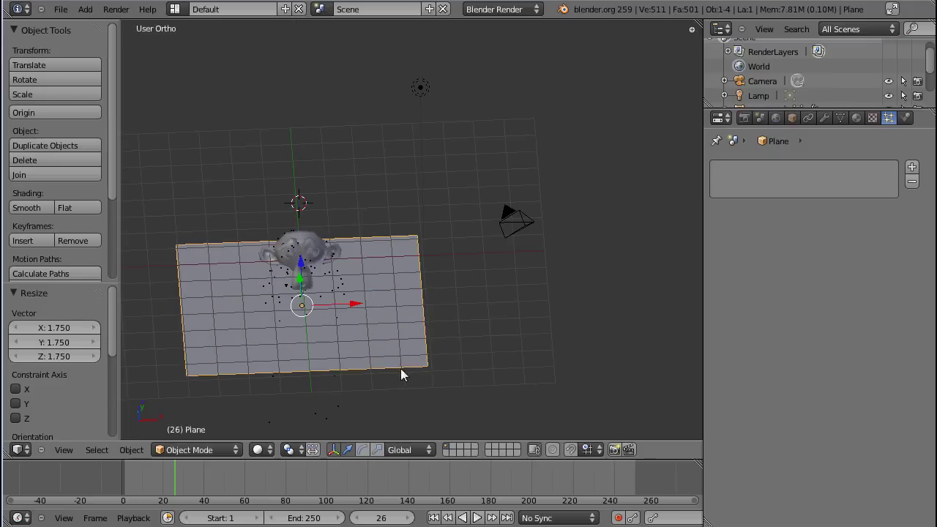
key(KP_1)
- Raise the plane, resize it to 1.218, and reselect the monkey
key(g)
key(z)
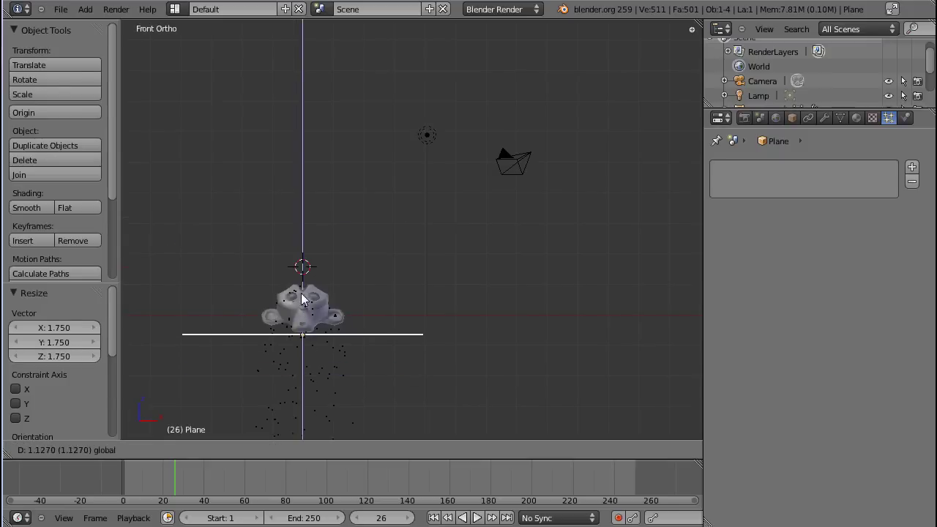
click(350, 337)
key(s)
click(363, 335)
right_click(307, 303)
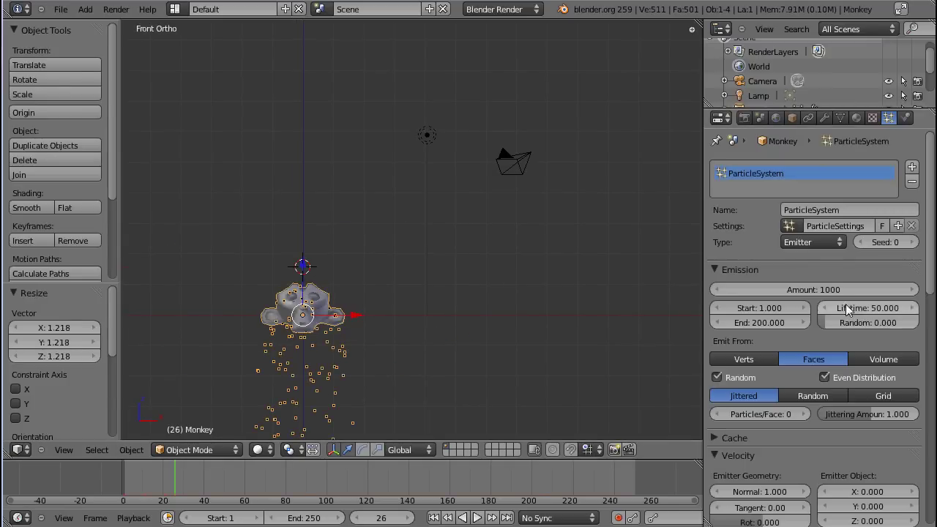
- Set the monkey's particle normal velocity to 10 and replay the animation
scroll(812, 440, down, 6)
click(769, 286)
text(10)
key(Return)
key(shift+Left)
key(alt+a)
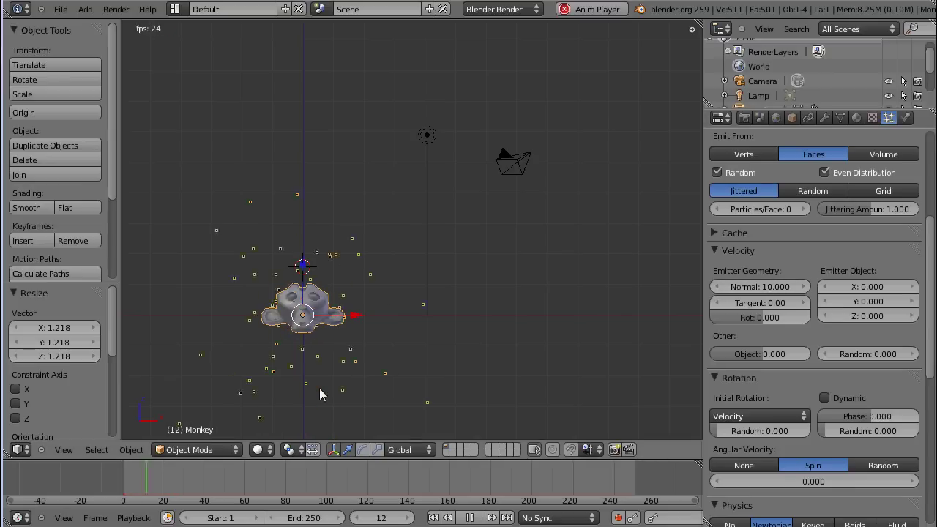
- Turn on Collision for the plane in its Physics settings
right_click(354, 335)
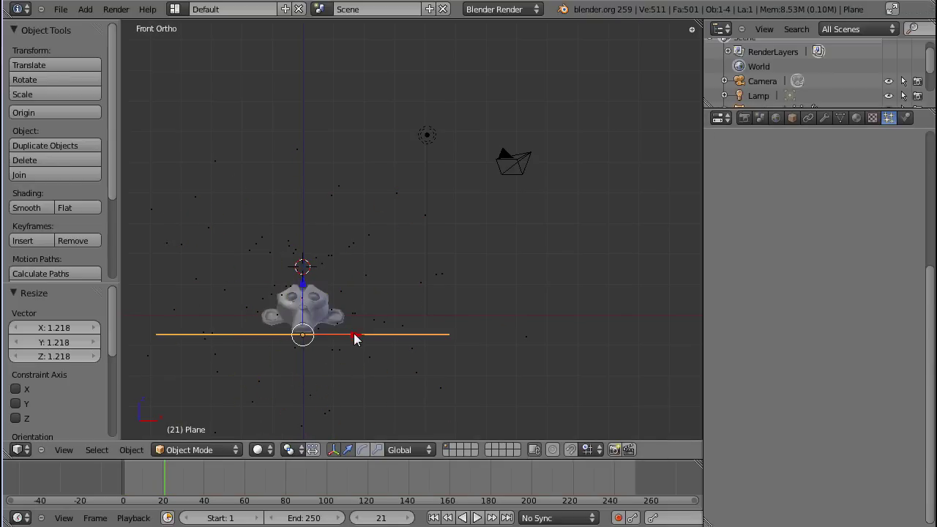
drag(336, 333, 344, 334)
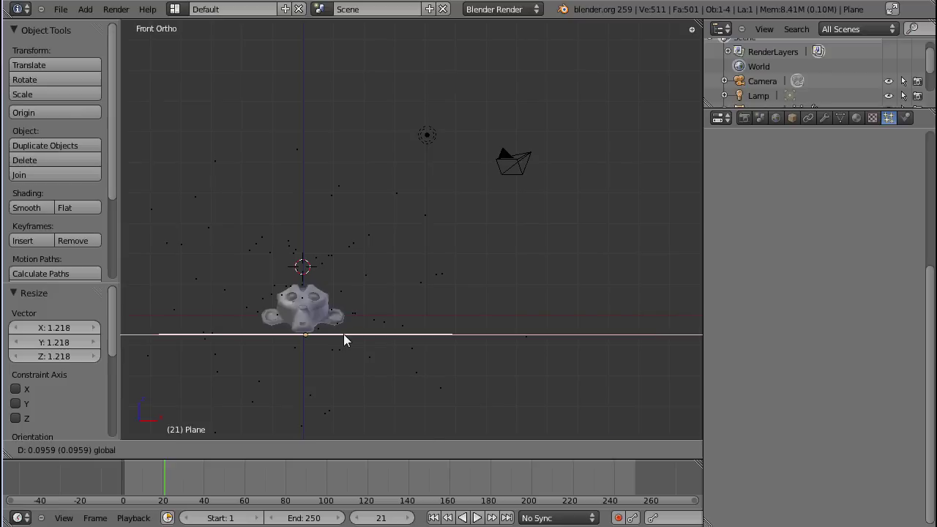
right_click(343, 333)
click(855, 118)
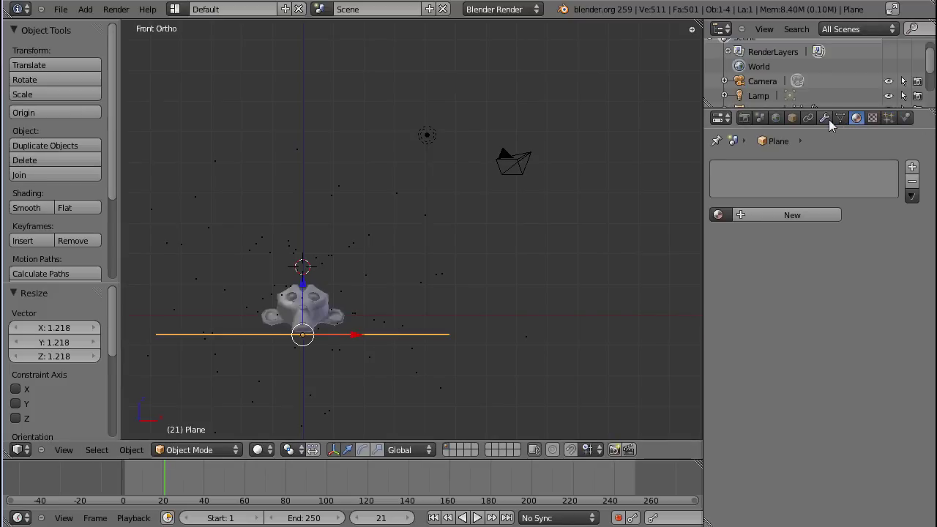
click(904, 118)
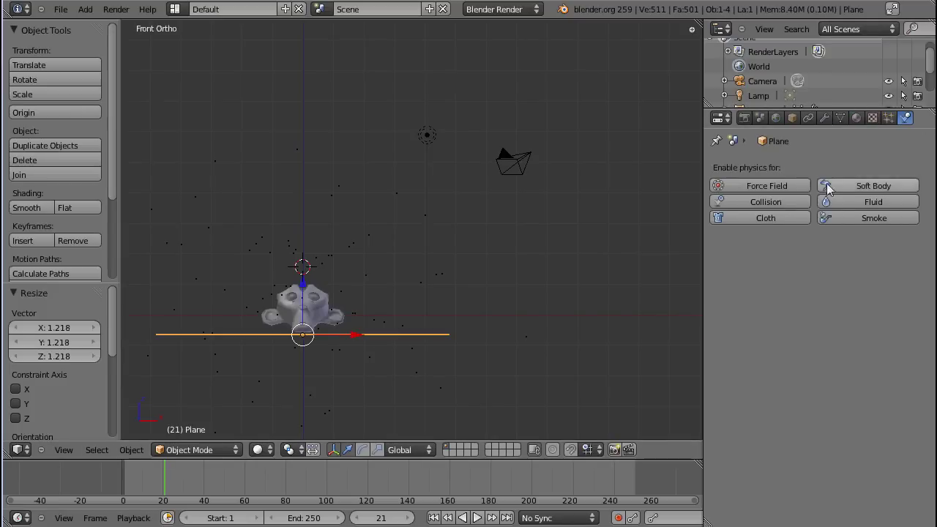
click(786, 201)
- Lower the monkey's particle normal velocity to 4.863 and preview the particles landing on the plane
middle_drag(414, 238, 306, 292)
right_click(305, 291)
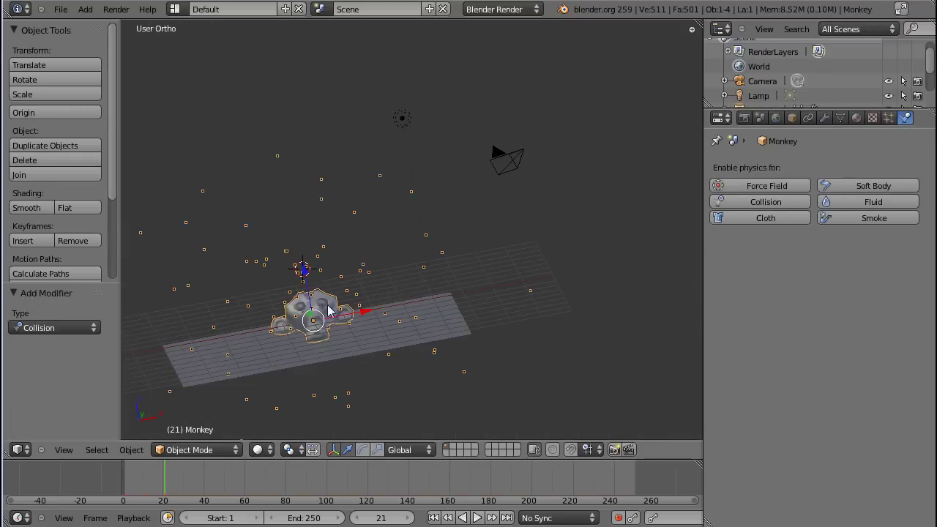
click(887, 119)
drag(780, 286, 707, 294)
drag(507, 291, 530, 291)
key(shift+Left)
key(alt+a)
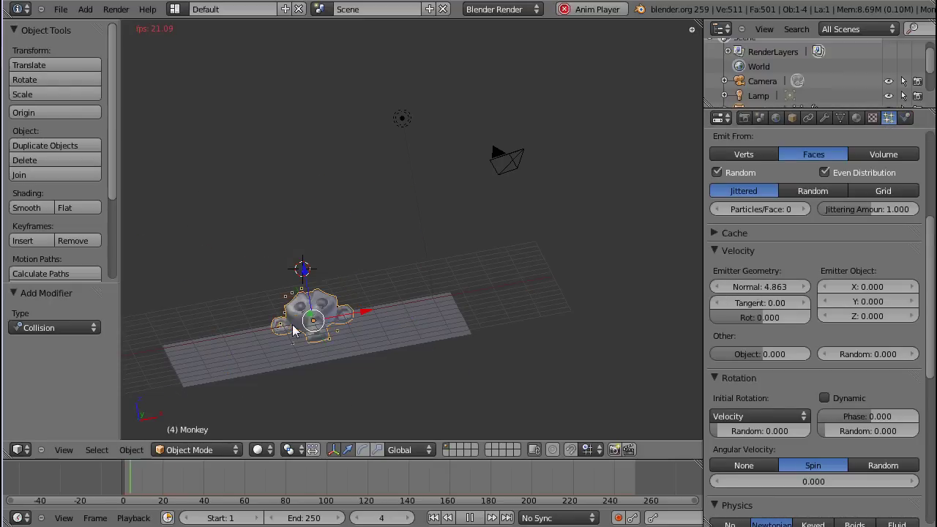
key(alt+a)
right_click(336, 329)
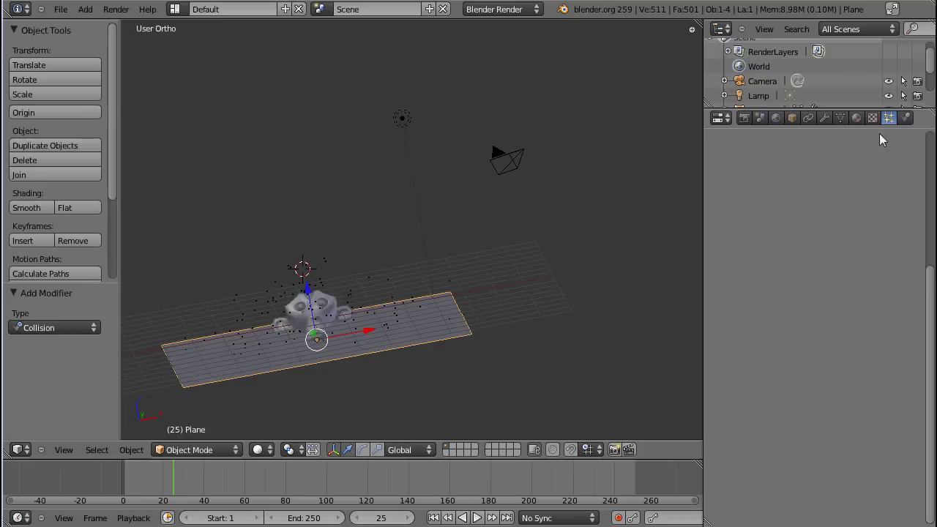
- Give the plane collision stickiness 2.100, particle damping 0.545 and particle friction 1.000
click(905, 118)
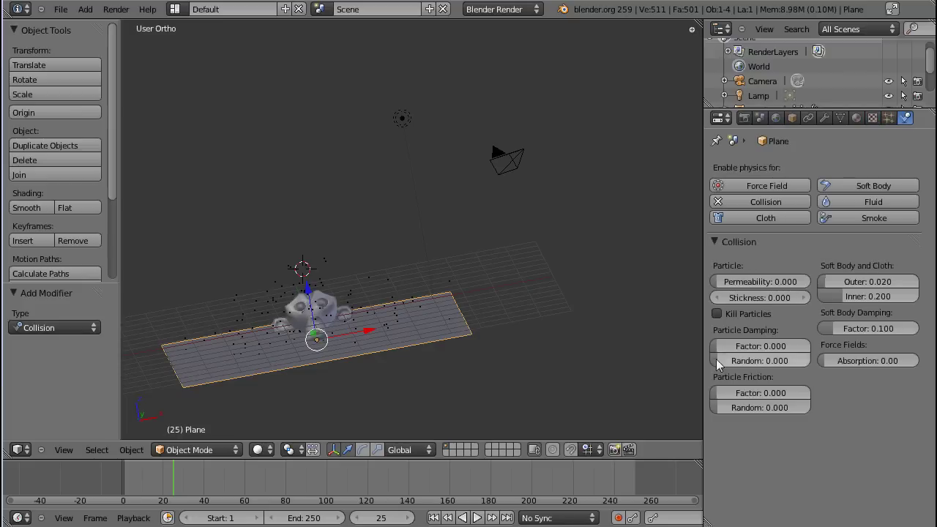
drag(721, 297, 813, 308)
drag(761, 345, 780, 345)
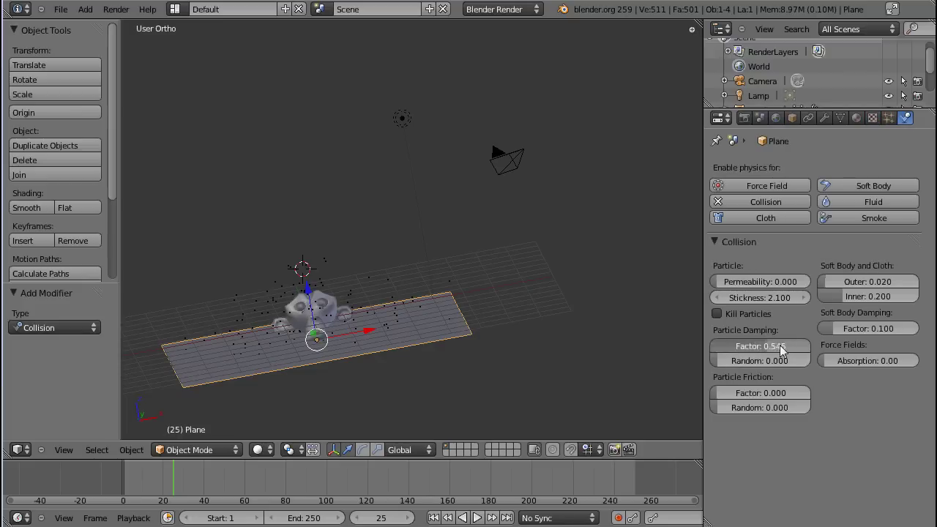
drag(725, 393, 924, 398)
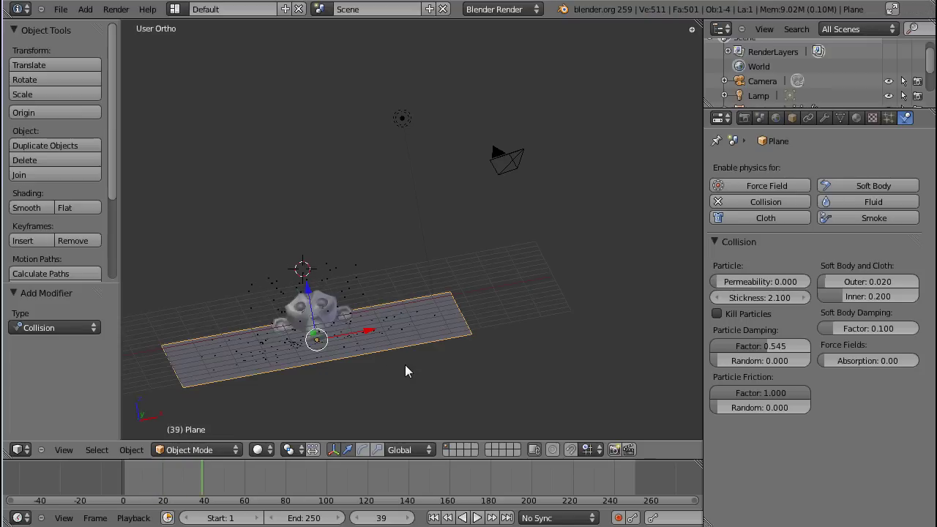
middle_drag(405, 365, 376, 356)
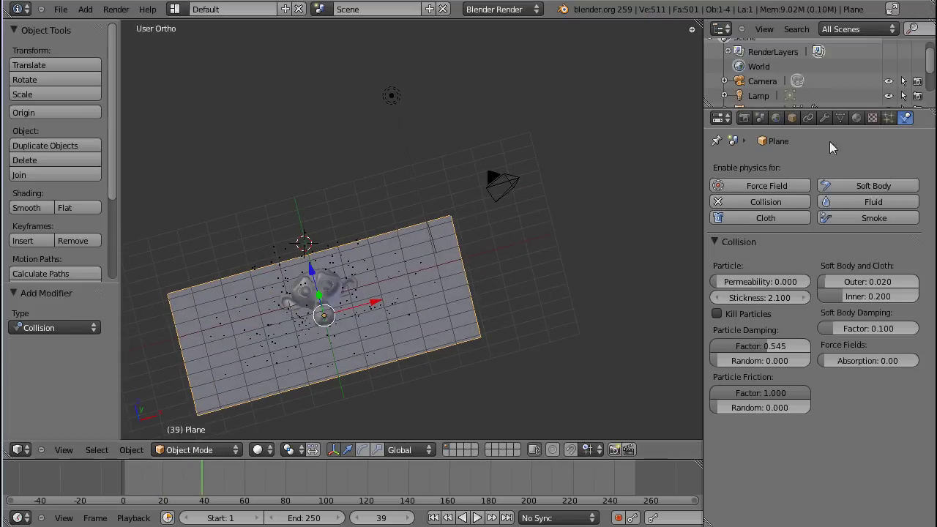
click(885, 120)
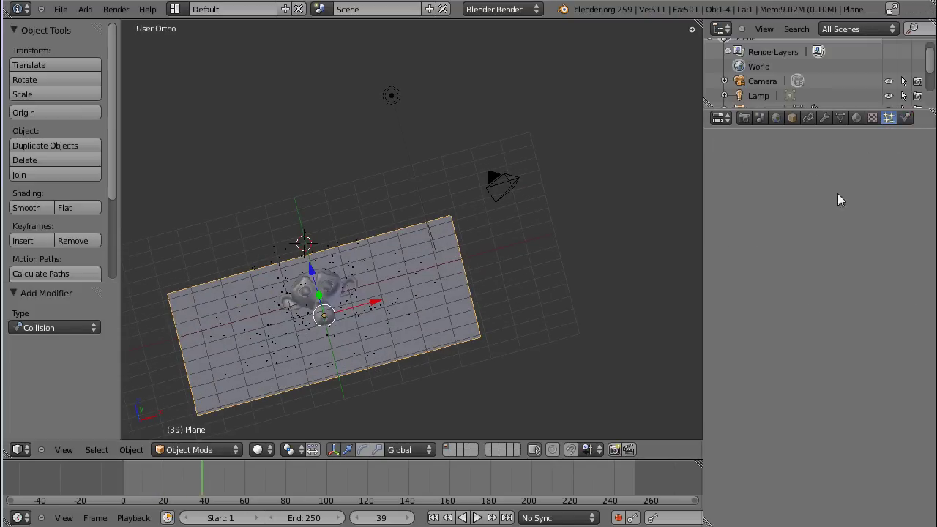
right_click(341, 292)
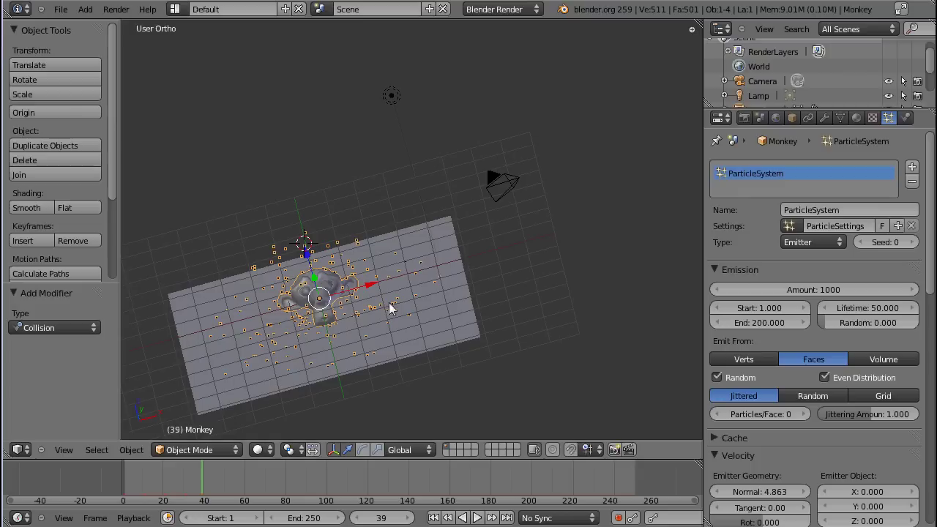
- Add an Explode modifier to the monkey
scroll(801, 386, down, 5)
scroll(801, 387, up, 5)
click(825, 118)
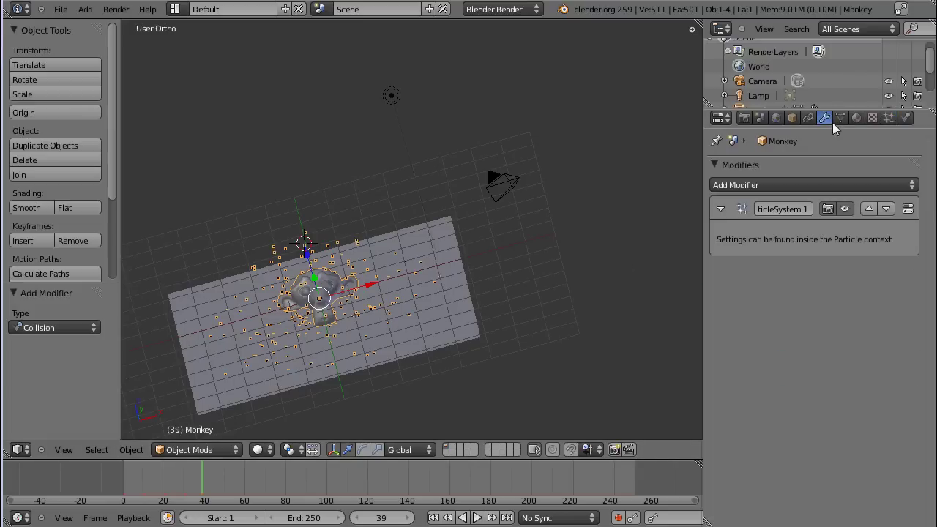
click(828, 184)
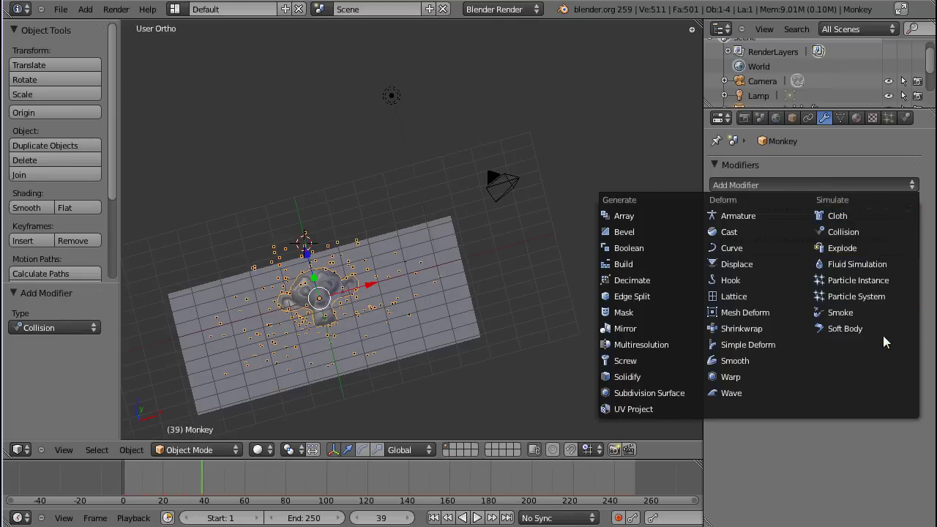
click(840, 248)
- Replay the animation from the first frame to watch the explosion
middle_drag(248, 278, 454, 207)
scroll(290, 301, up, 3)
key(shift+Left)
key(alt+a)
scroll(435, 226, down, 4)
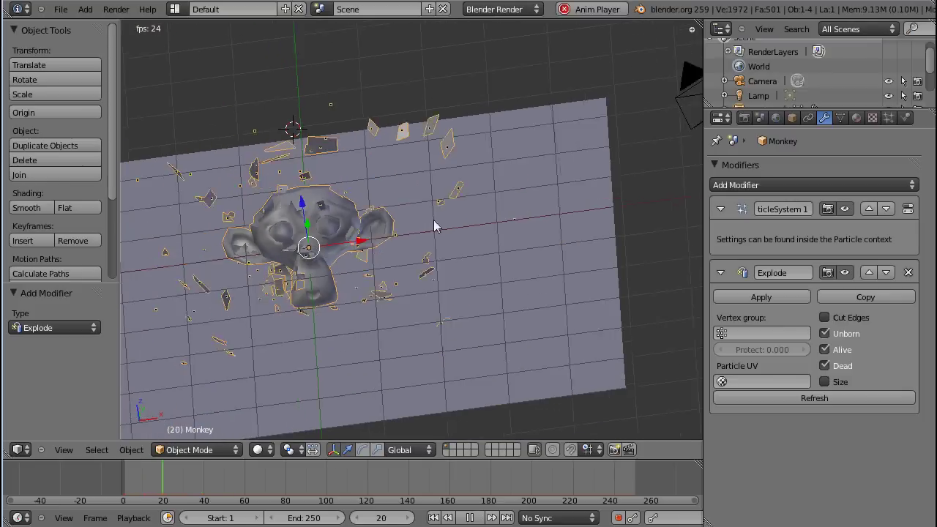
key(alt+a)
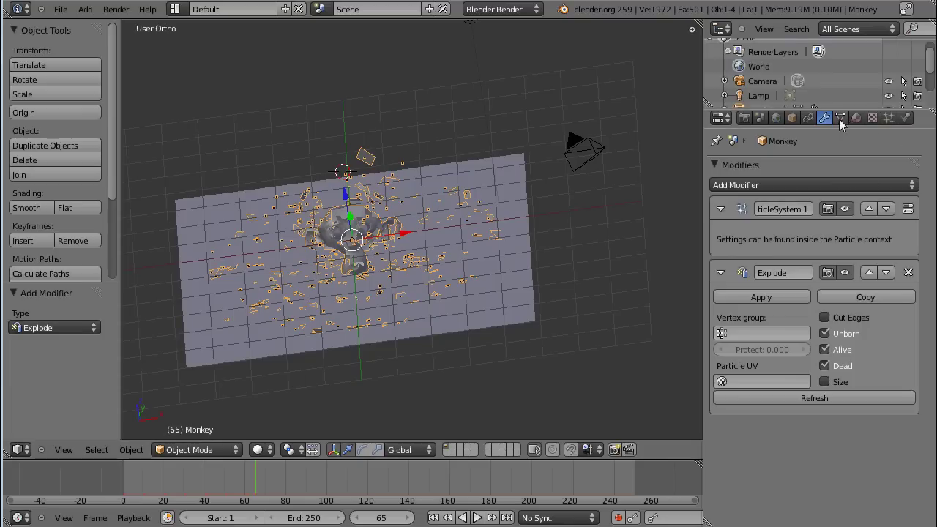
- Set the particle emission end frame to 2 and replay the shattering
click(907, 120)
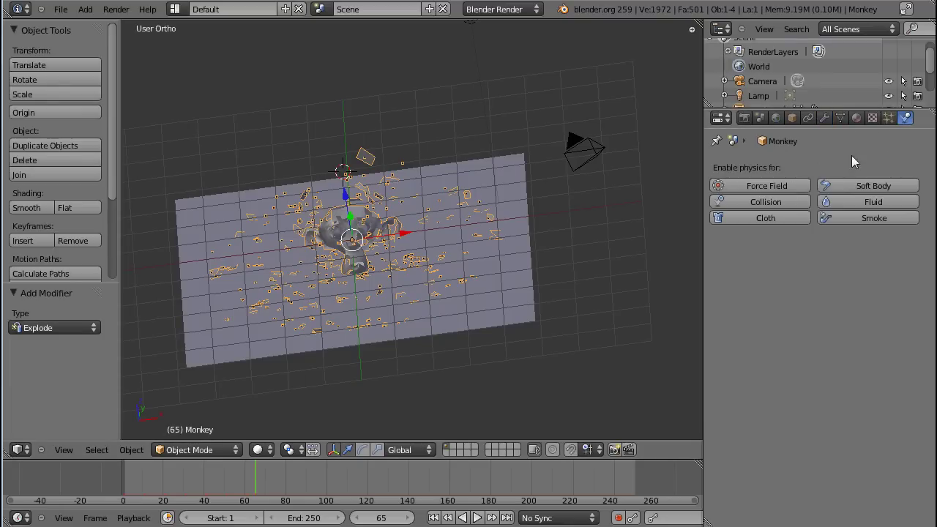
click(888, 117)
click(761, 322)
text(2)
key(Return)
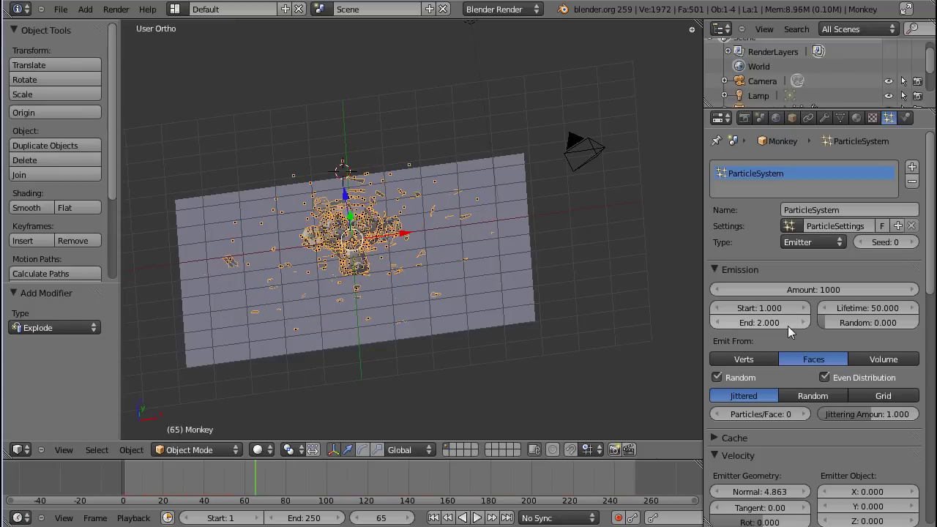
key(shift+Left)
key(alt+a)
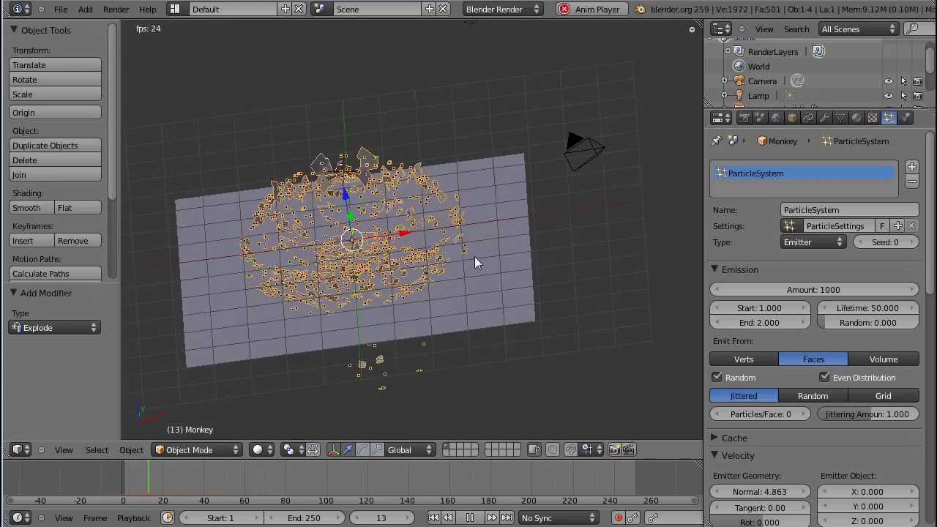
- Scroll through the monkey's particle settings and adjust a field in the properties panel
scroll(811, 426, down, 15)
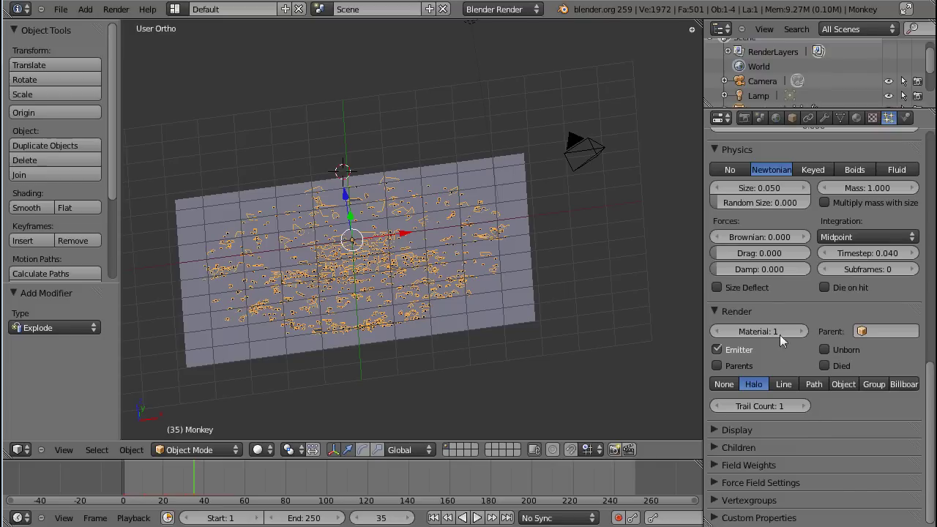
scroll(758, 352, up, 6)
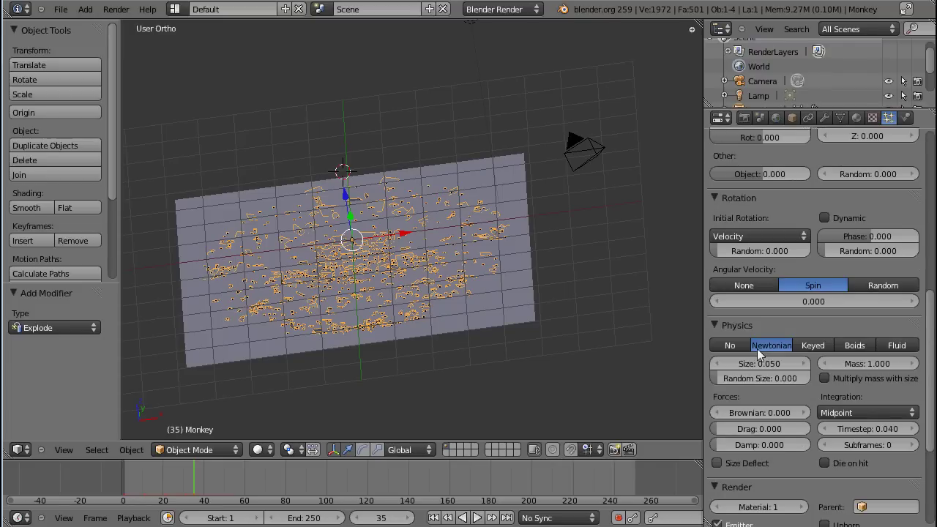
scroll(754, 315, up, 1)
drag(736, 283, 782, 280)
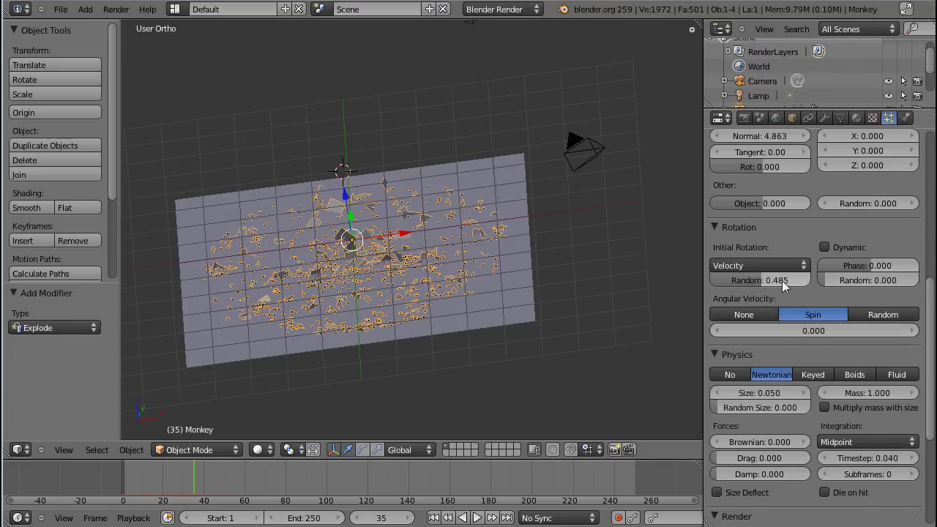
scroll(761, 343, down, 7)
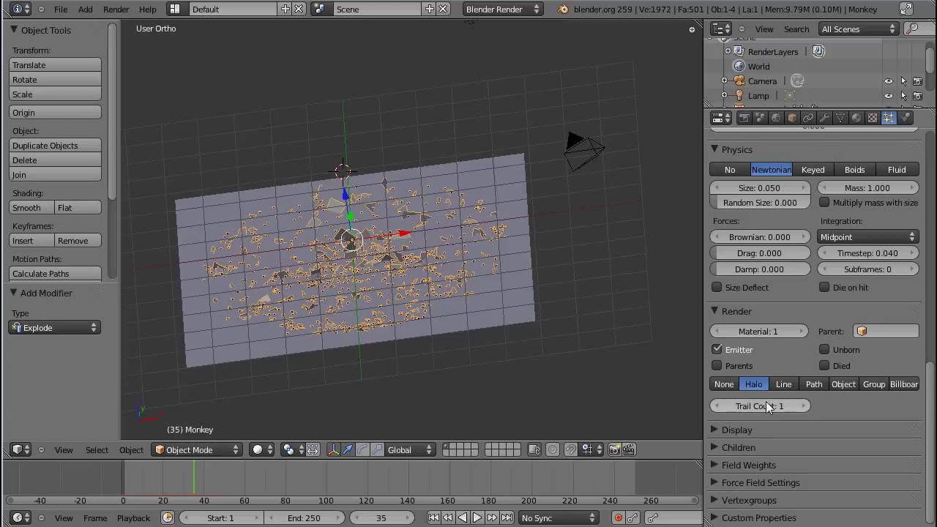
scroll(749, 344, up, 4)
scroll(752, 340, up, 5)
scroll(744, 378, down, 7)
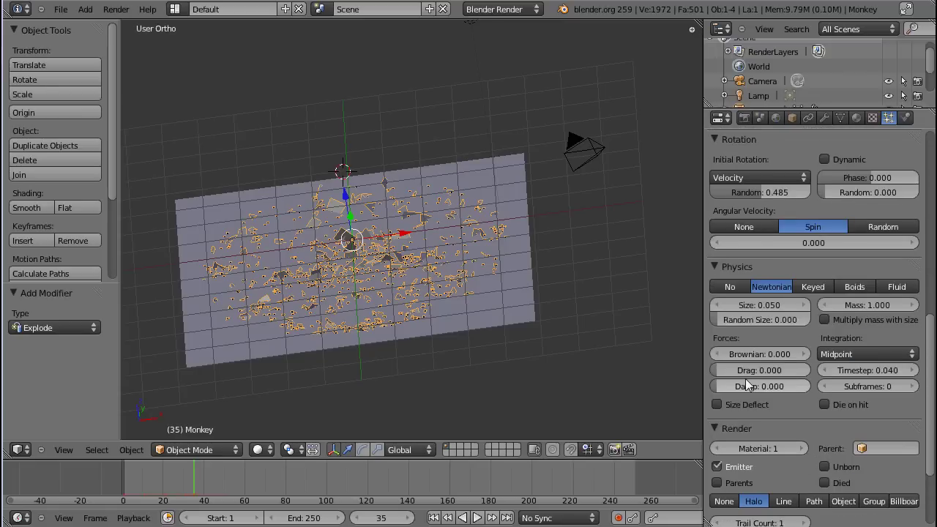
scroll(743, 378, up, 4)
scroll(743, 378, up, 8)
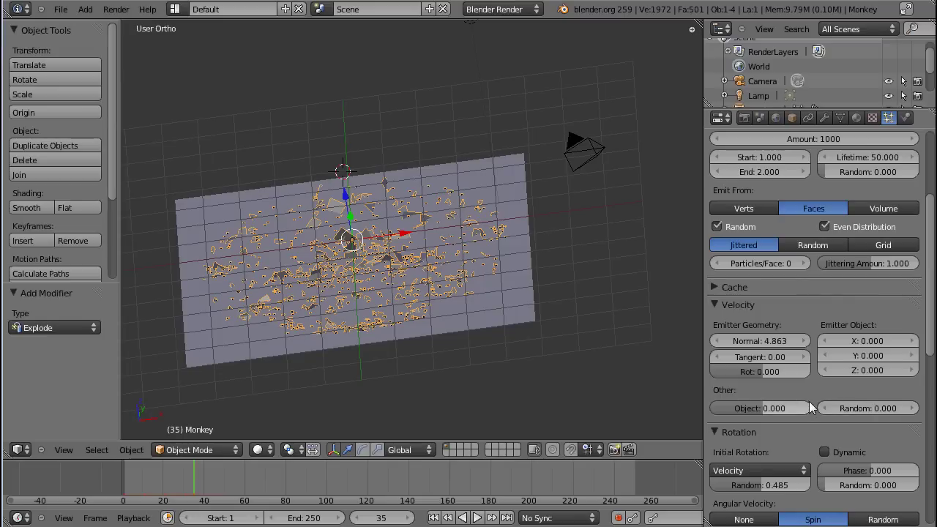
- Set the particle random velocity to 2.246 and replay the explosion from several angles
drag(872, 411, 907, 411)
key(alt+a)
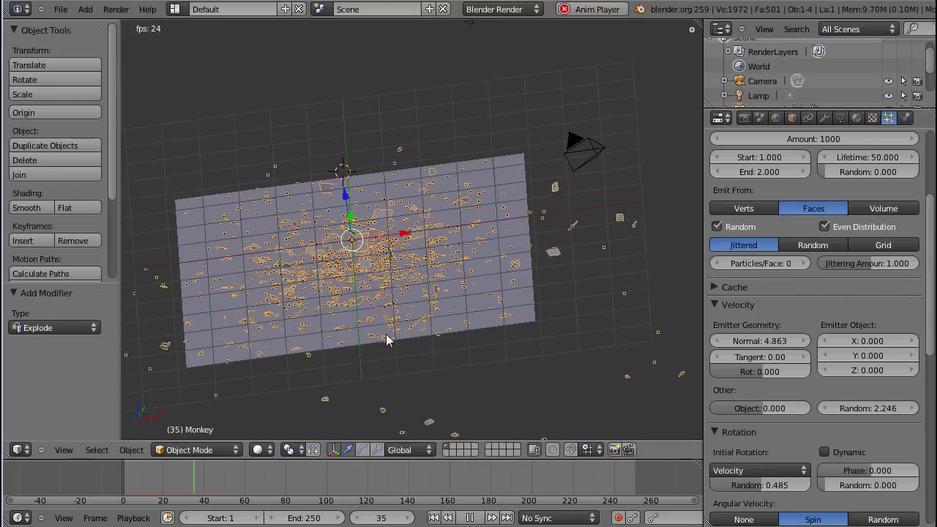
key(alt+a)
key(KP_1)
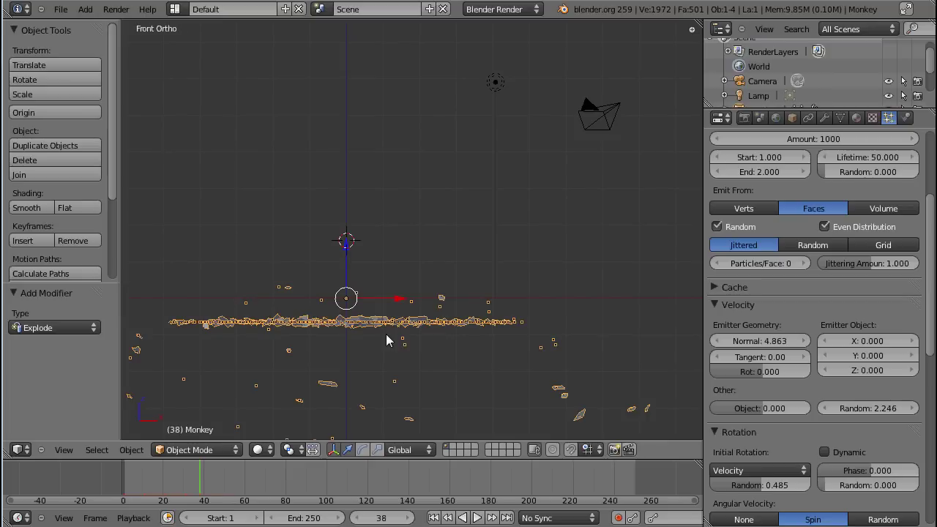
key(shift+Left)
middle_drag(386, 334, 422, 310)
key(alt+a)
key(alt+a)
scroll(895, 418, down, 12)
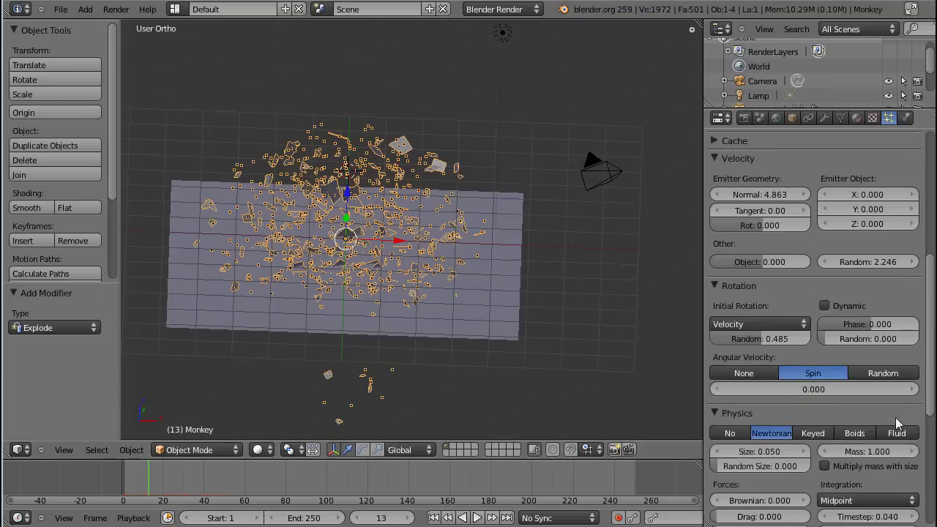
middle_drag(268, 178, 349, 203)
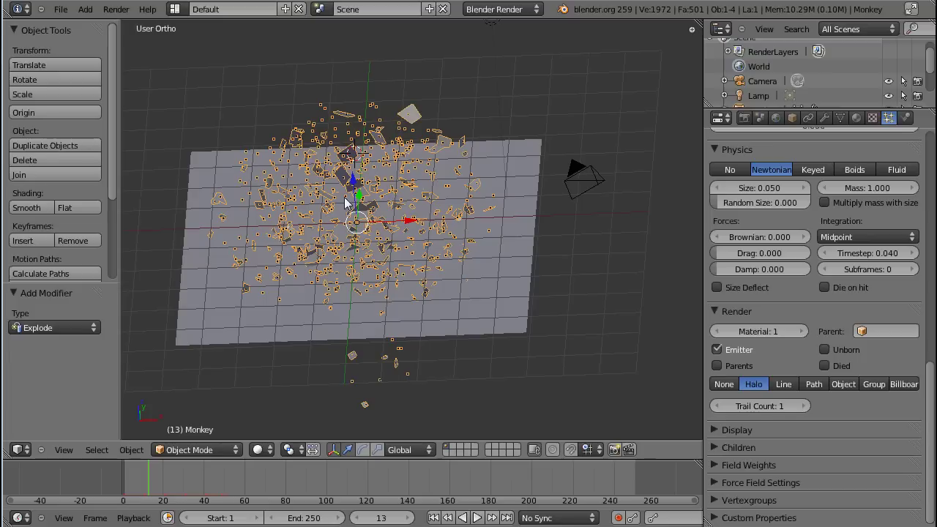
- Set the particle render type to None and play the explosion
click(725, 384)
middle_drag(484, 346, 432, 297)
scroll(415, 283, up, 3)
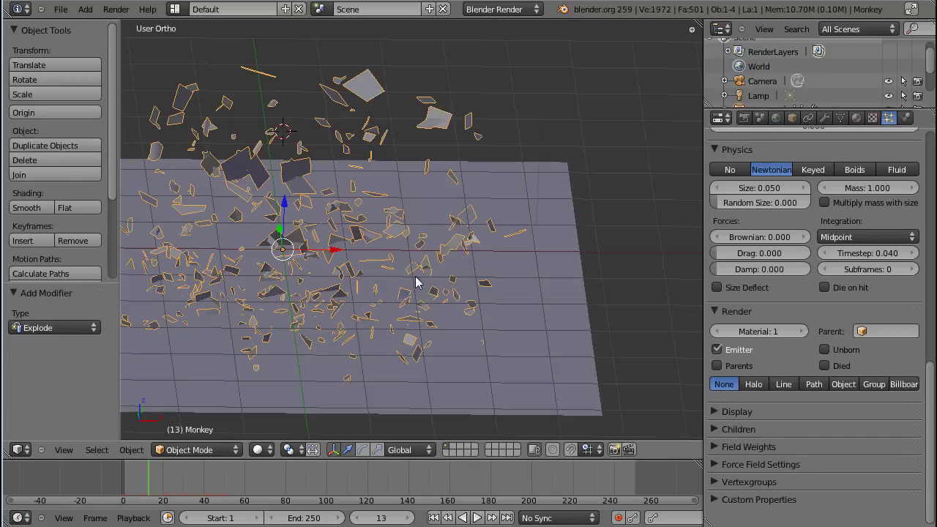
key(shift+Left)
key(alt+a)
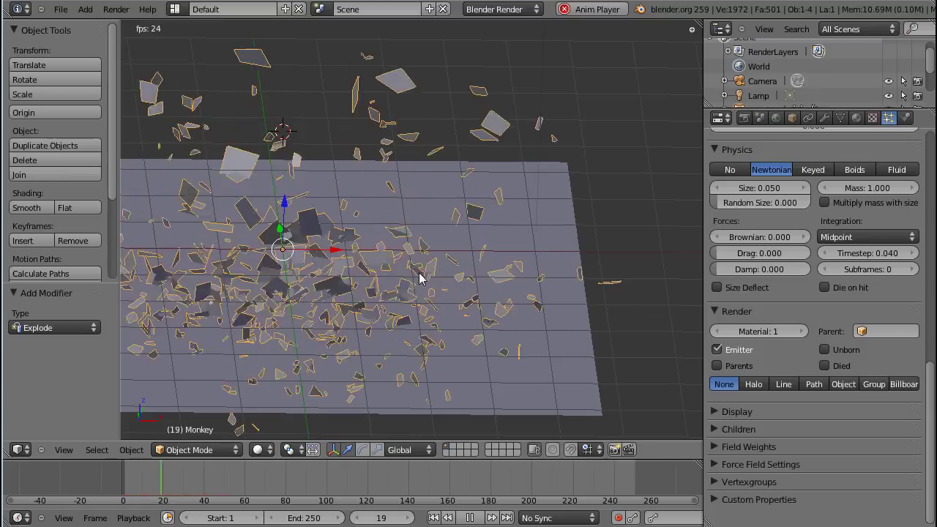
- Replay the explosion from the first frame and orbit to a near-front view of the fragments
scroll(439, 272, down, 3)
key(alt+a)
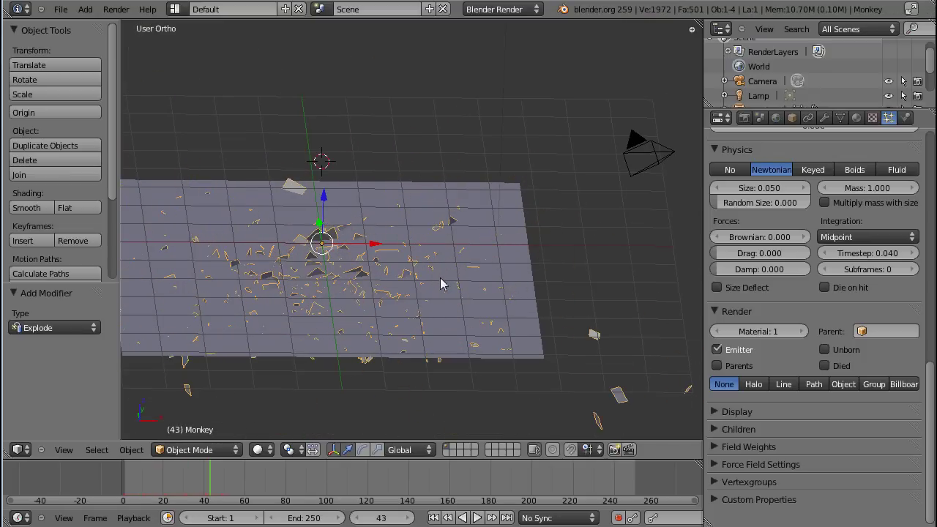
key(alt+a)
key(shift+Left)
key(alt+a)
key(alt+a)
middle_drag(452, 290, 429, 226)
scroll(832, 297, up, 15)
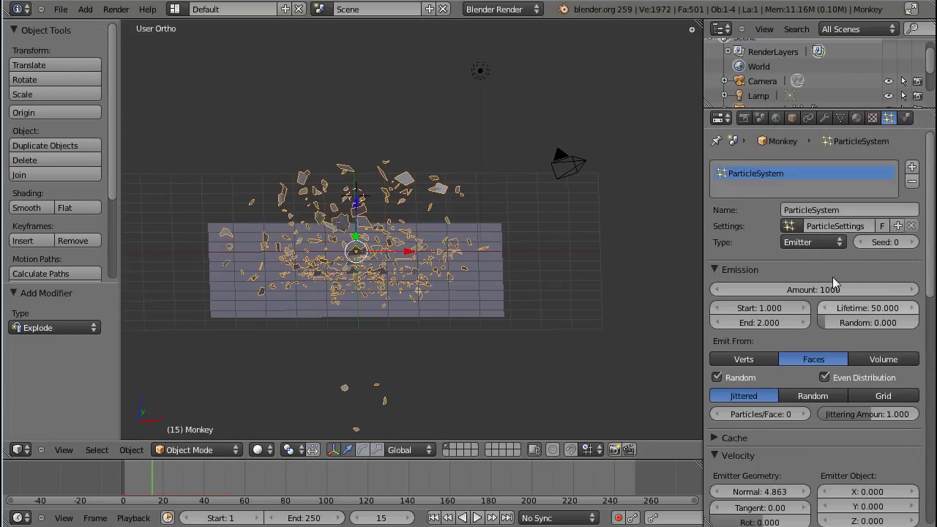
- Enable Cut Edges on the Explode modifier and replay the explosion
click(824, 118)
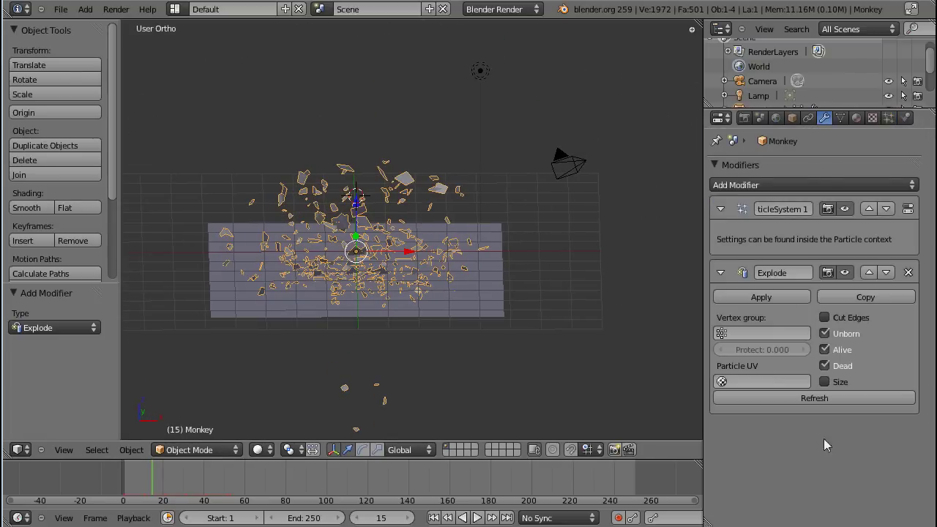
click(851, 317)
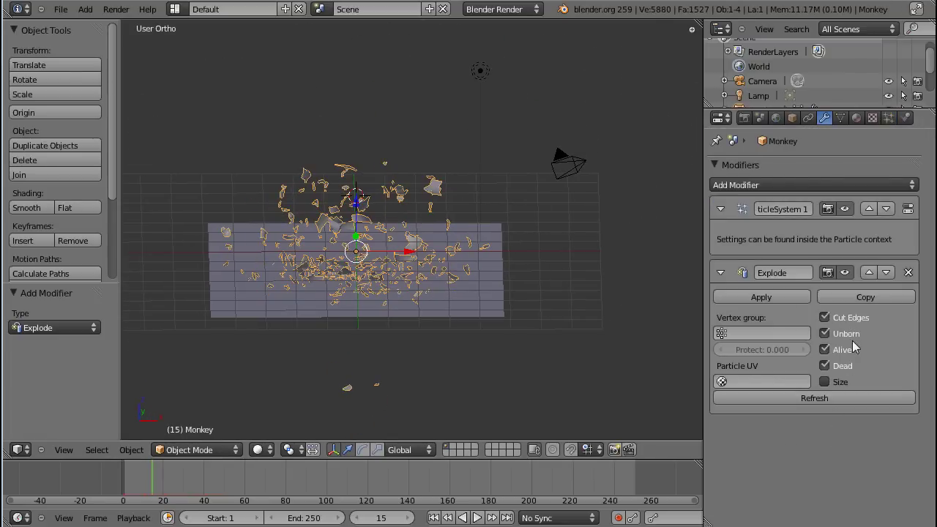
key(shift+Left)
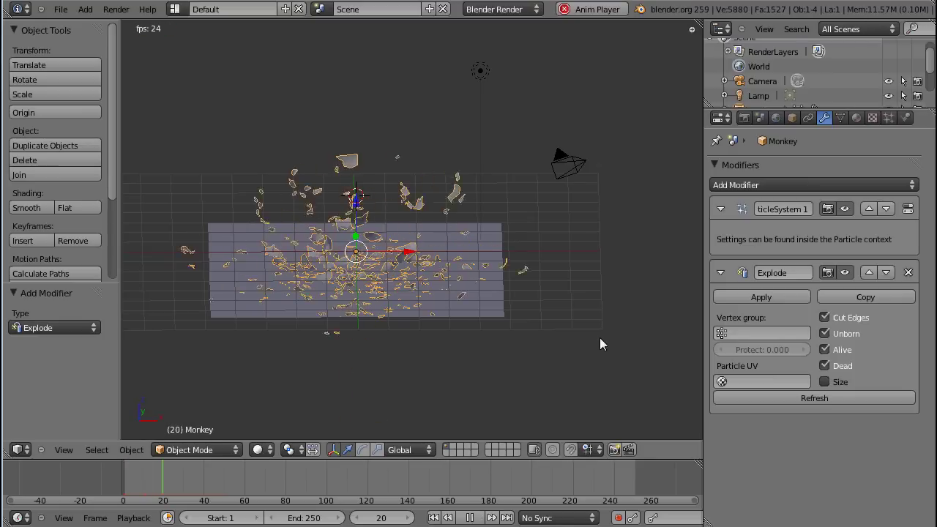
key(alt+a)
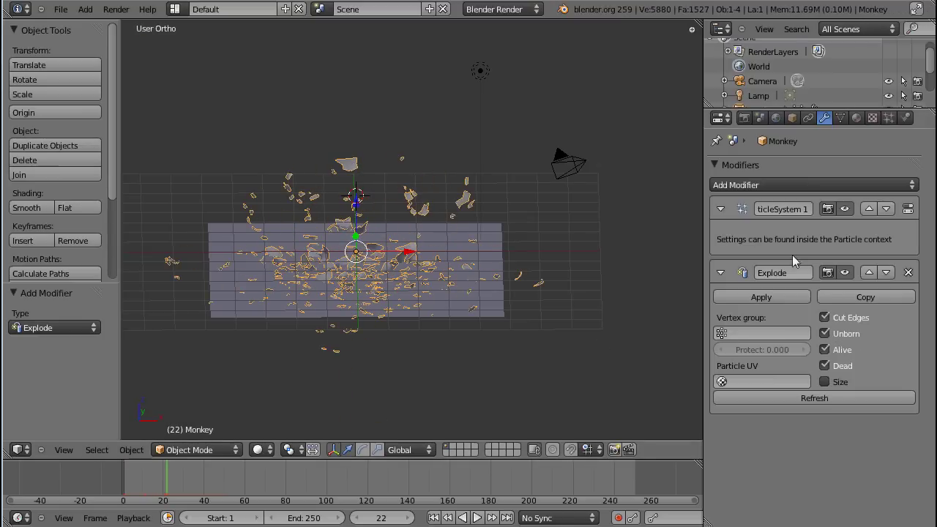
mouse_move(418, 277)
middle_down()
mouse_move(416, 308)
mouse_move(424, 272)
middle_up()
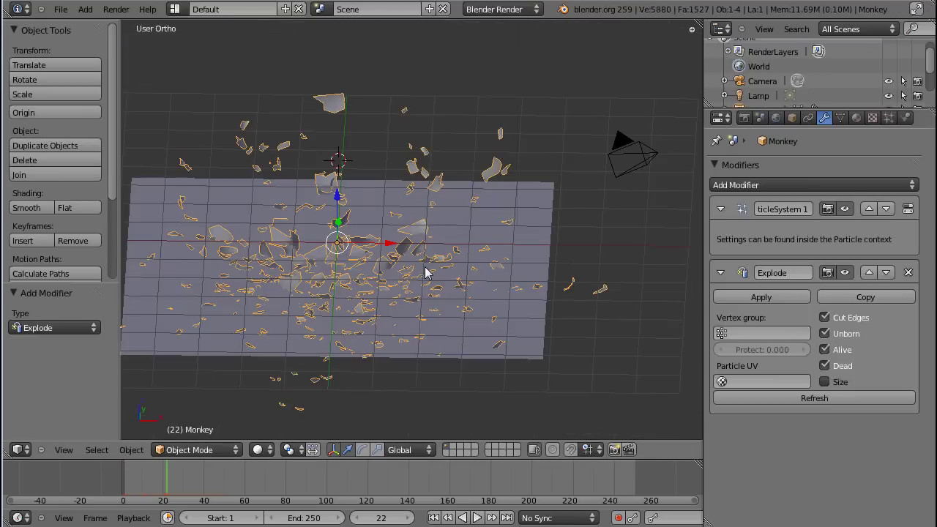
- Create a new material named Glas on the Monkey and give it a light blue diffuse colour
click(856, 118)
click(912, 168)
click(771, 215)
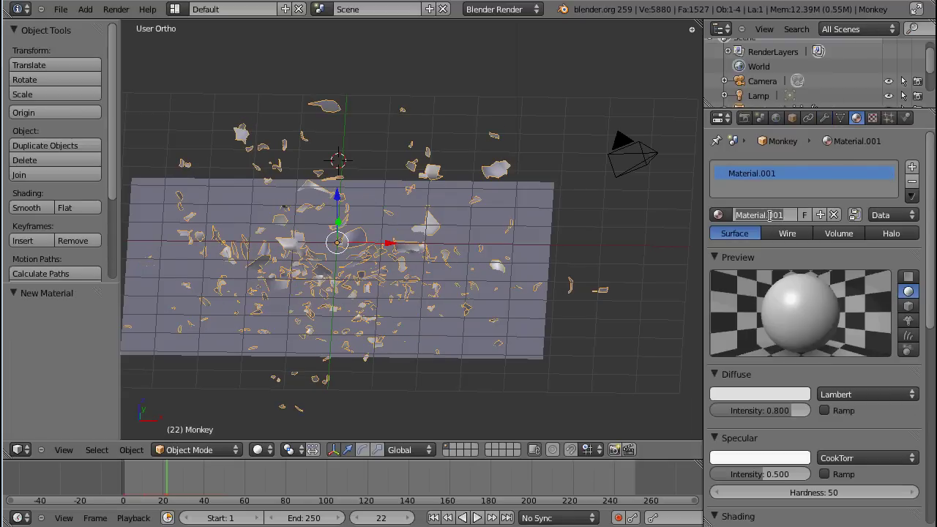
double_click(768, 214)
text(Glas)
key(Return)
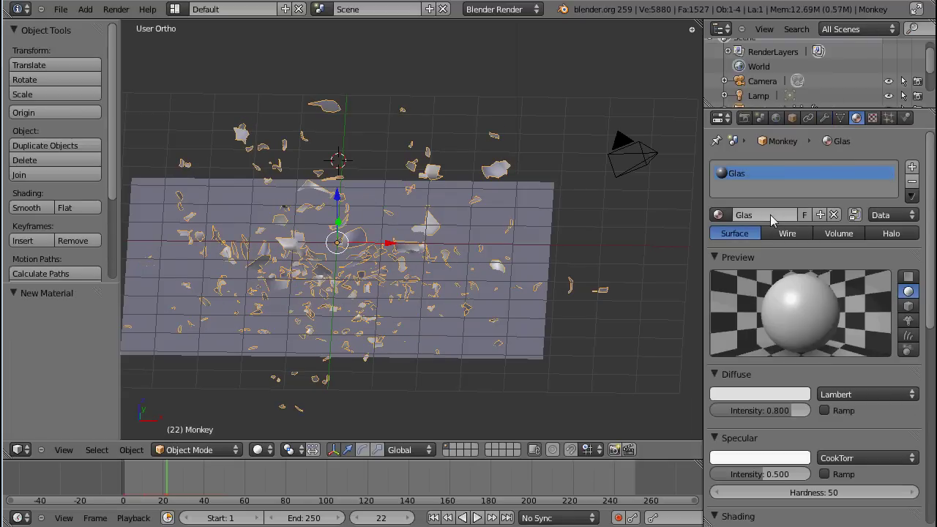
click(791, 390)
drag(736, 244, 755, 224)
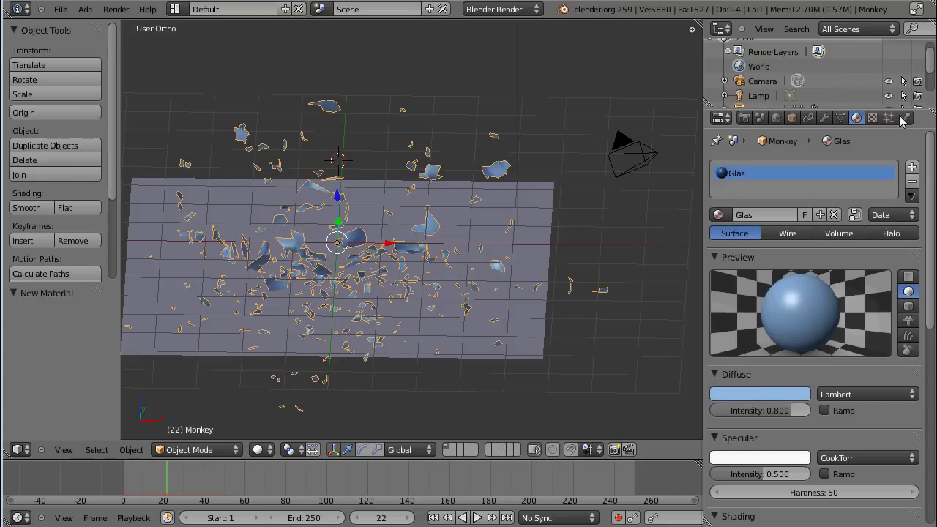
- Add a second material slot with a new material named Rim
click(910, 167)
click(780, 216)
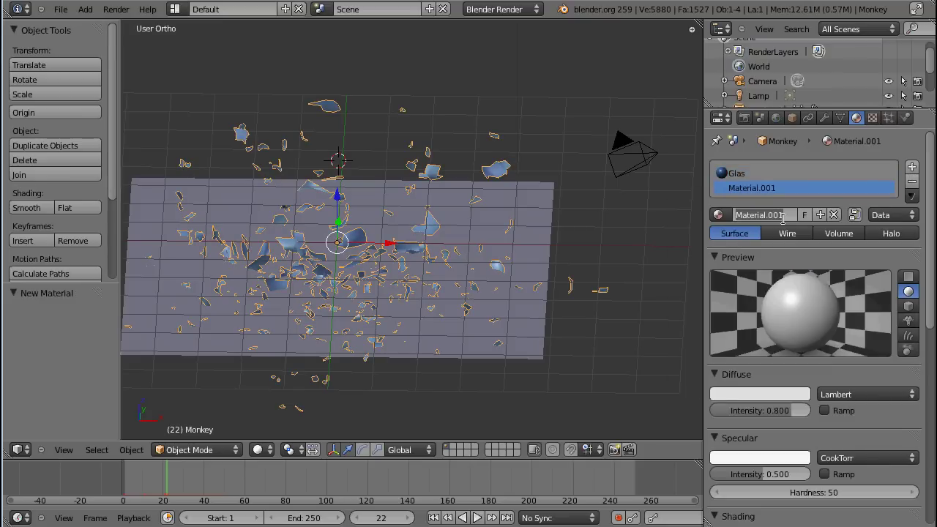
click(782, 218)
text(R)
key(Return)
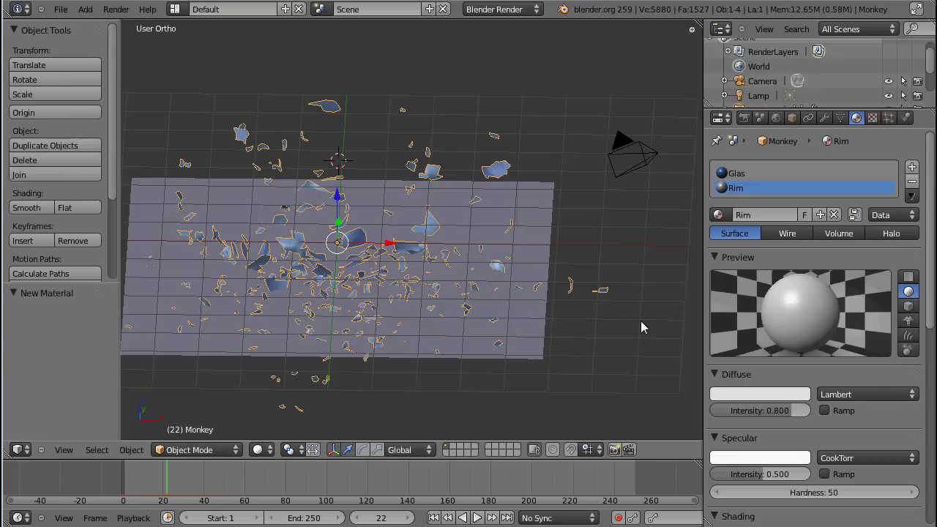
- Set the Rim material's diffuse colour to dark green, then reselect the Glas slot
middle_drag(640, 326, 448, 330)
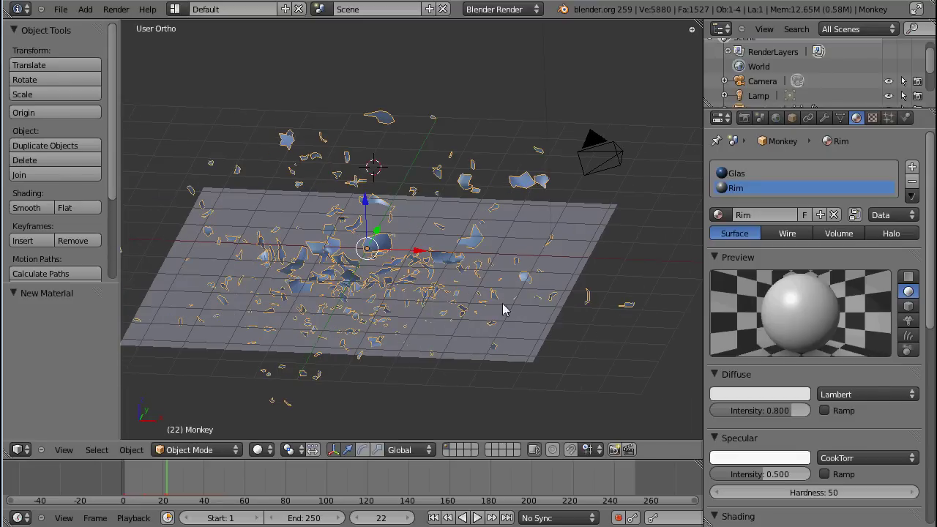
middle_drag(388, 229, 409, 253)
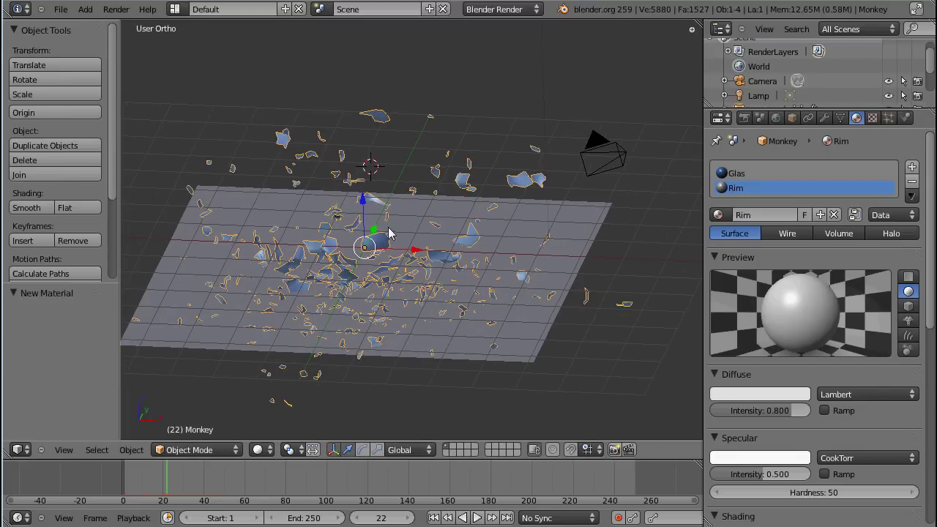
shift+middle_drag(443, 291, 473, 273)
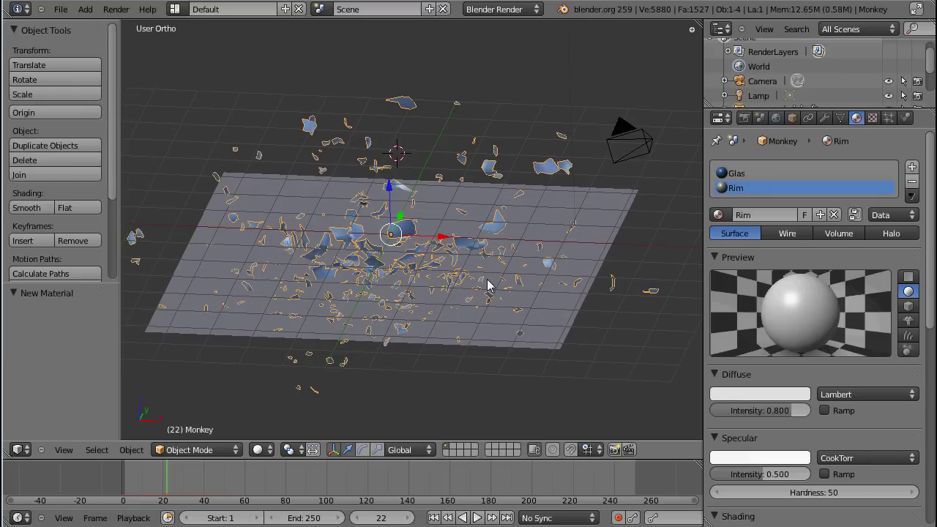
middle_drag(433, 285, 428, 250)
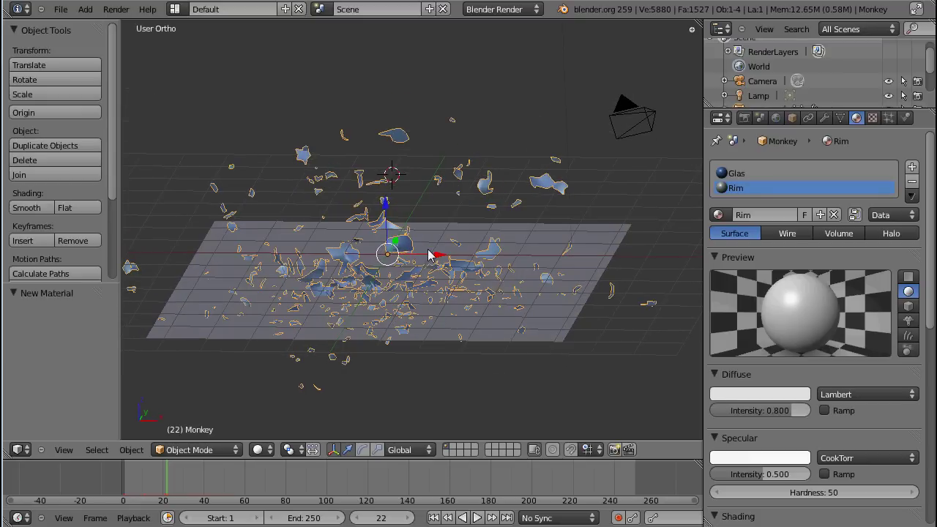
click(797, 395)
drag(772, 247, 704, 241)
drag(798, 225, 798, 273)
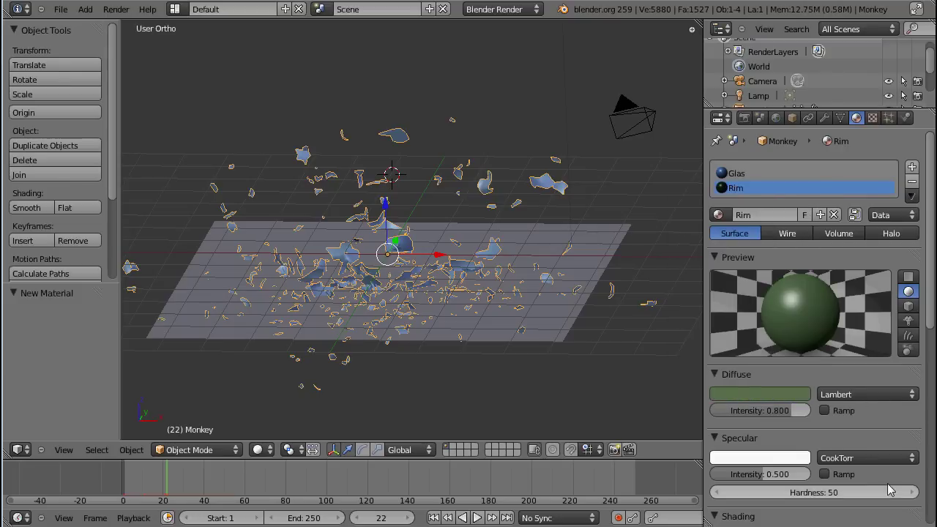
scroll(840, 475, down, 4)
scroll(831, 435, up, 4)
click(769, 173)
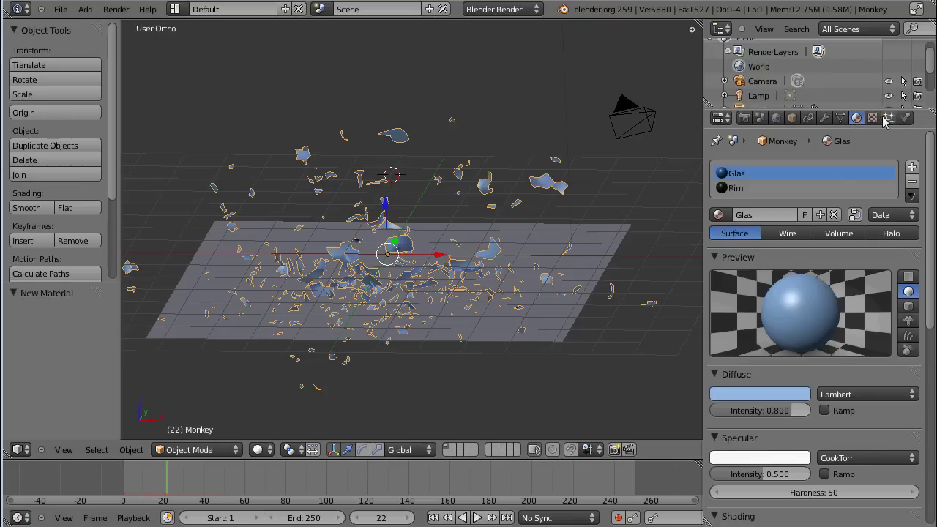
- Add a Solidify modifier to the Monkey after its Explode modifier
scroll(424, 265, up, 3)
scroll(359, 194, up, 2)
middle_drag(358, 193, 395, 227)
scroll(368, 204, down, 4)
click(808, 118)
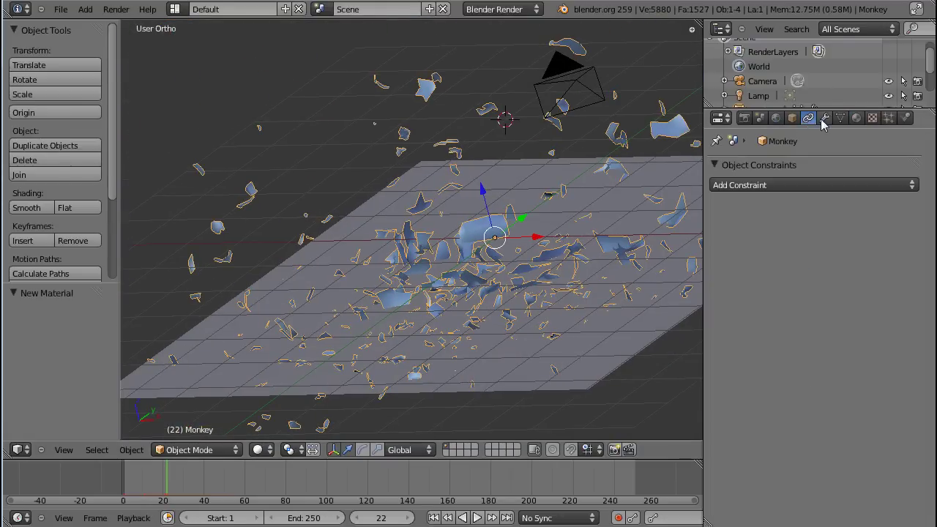
click(824, 118)
click(790, 185)
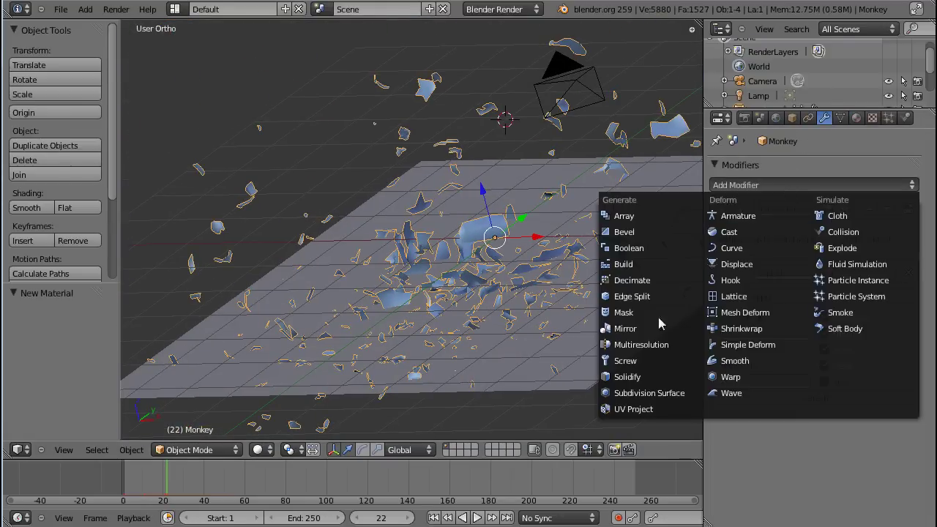
click(640, 379)
- Set the Solidify thickness to 0.03480 and check the thickened fragments
scroll(536, 240, down, 2)
middle_drag(536, 240, 495, 256)
scroll(535, 307, up, 3)
scroll(495, 255, up, 2)
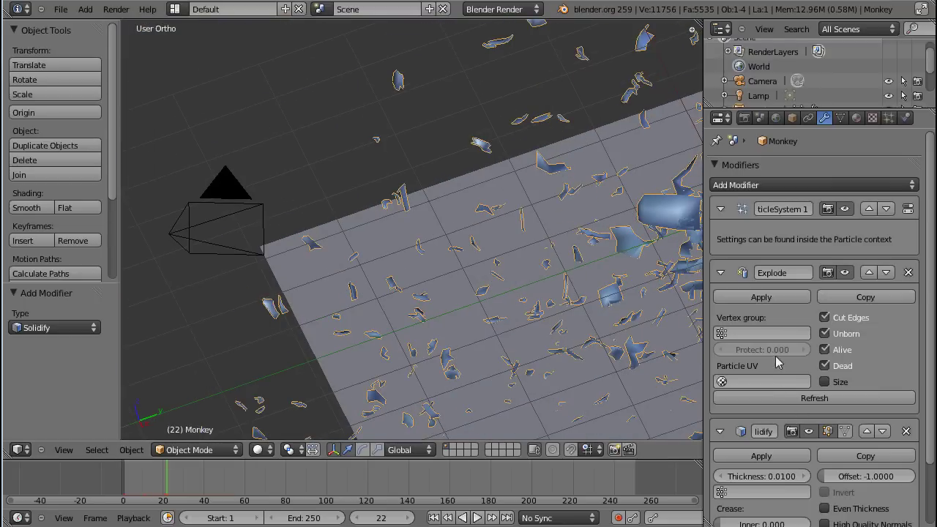
scroll(583, 329, down, 1)
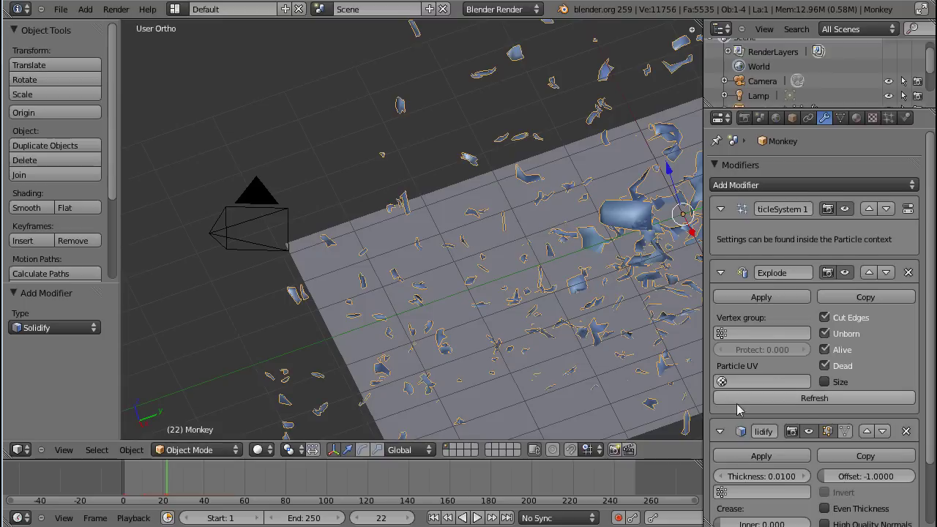
scroll(737, 410, down, 3)
drag(741, 407, 770, 416)
middle_drag(567, 267, 542, 297)
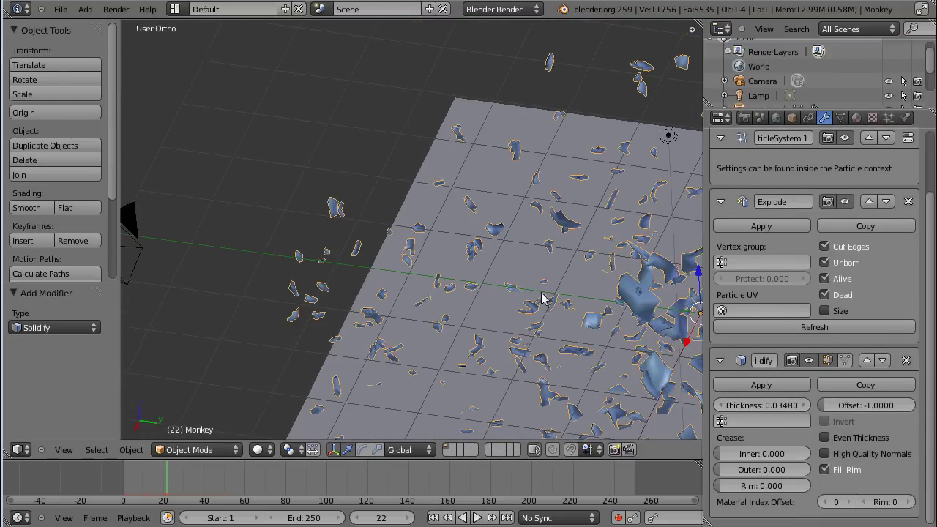
scroll(541, 296, up, 7)
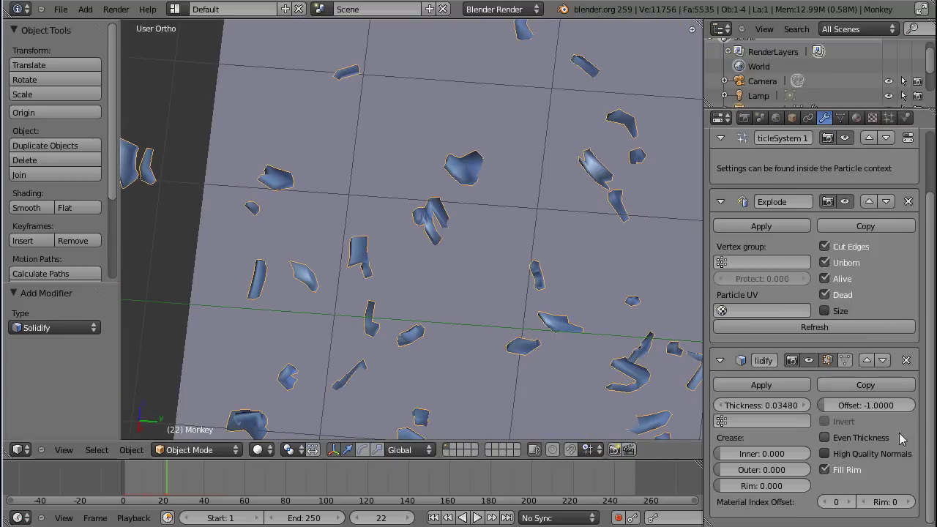
scroll(538, 350, down, 5)
middle_drag(554, 359, 502, 305)
- Rewind to the first frame and replay the explosion animation with Alt+A
key(shift+Left)
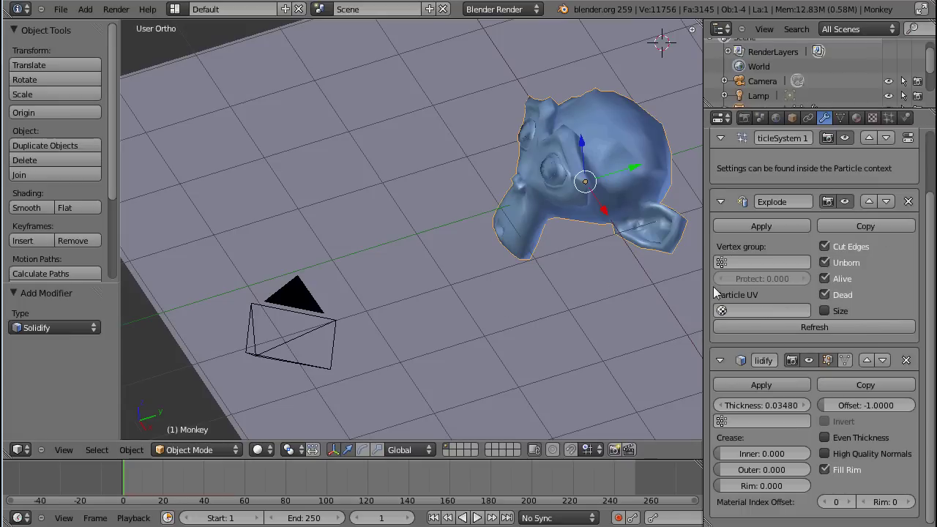
key(alt+a)
middle_drag(603, 292, 575, 259)
scroll(504, 299, up, 5)
scroll(573, 260, up, 2)
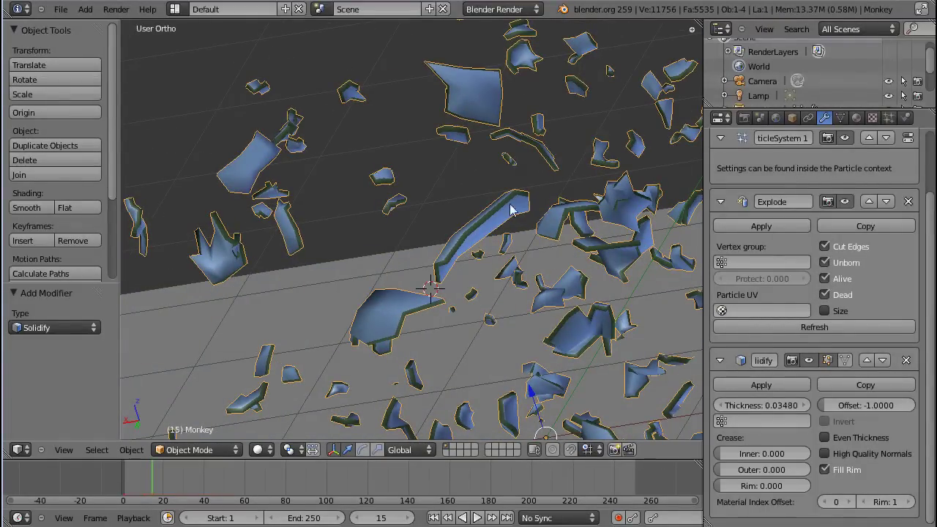
scroll(388, 313, down, 4)
- Orbit around the fragment plane to inspect the blue shards with dark green rims
middle_drag(391, 315, 512, 256)
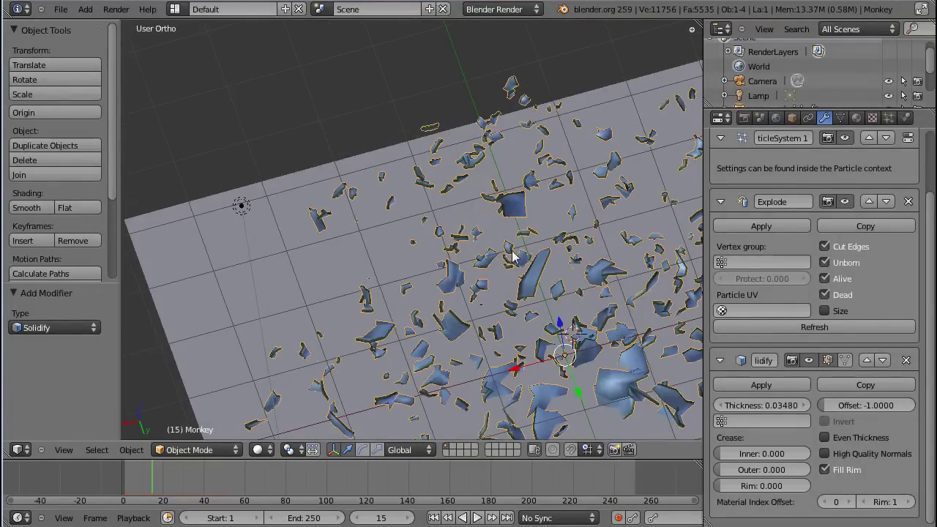
middle_drag(567, 338, 544, 296)
scroll(545, 300, down, 4)
scroll(556, 296, up, 2)
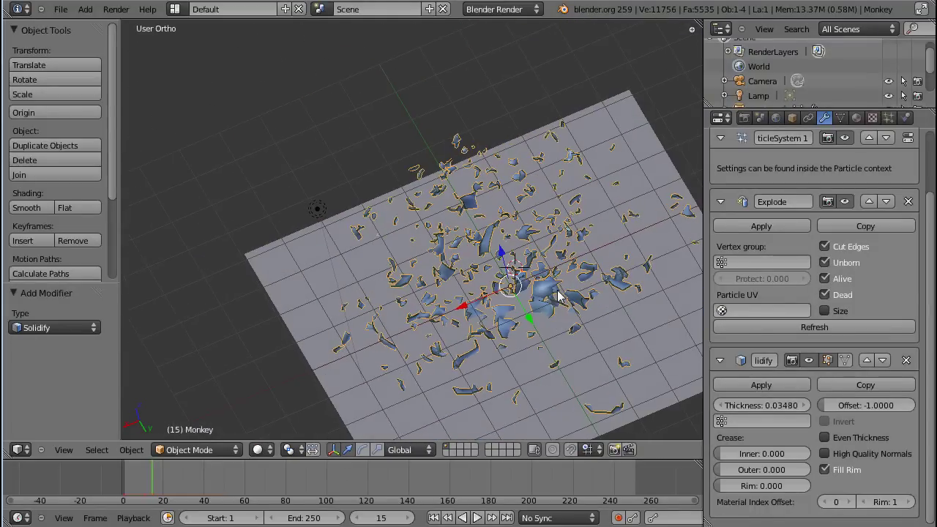
middle_drag(635, 395, 591, 407)
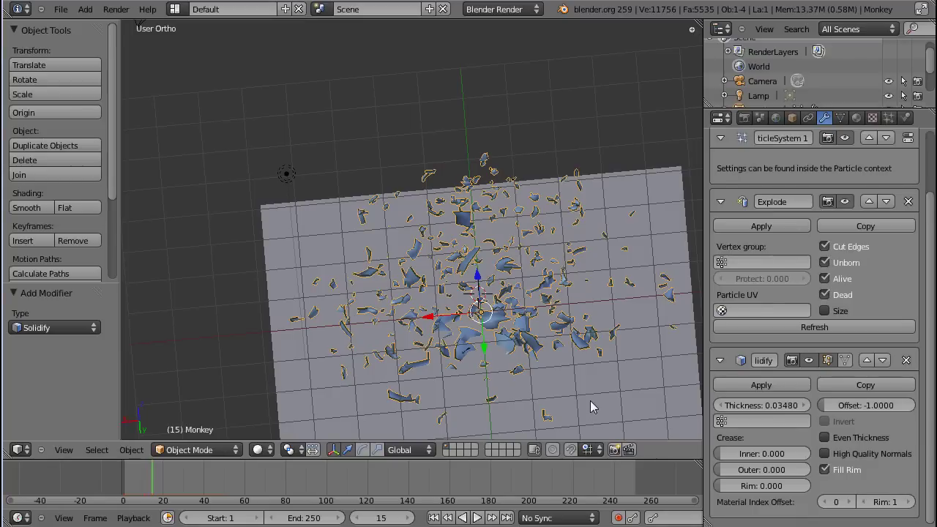